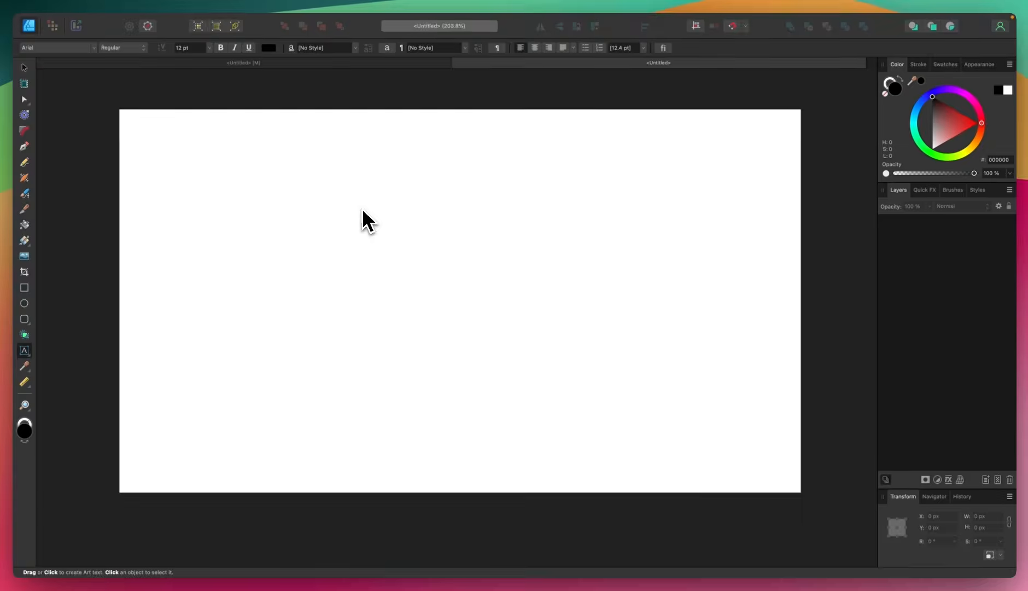
Step: Create a black Arial letter A as art text about 417 pt in size, and convert it to curves
{"action": "left_click_drag", "start_coordinate": [361, 210], "coordinate": [642, 368]}
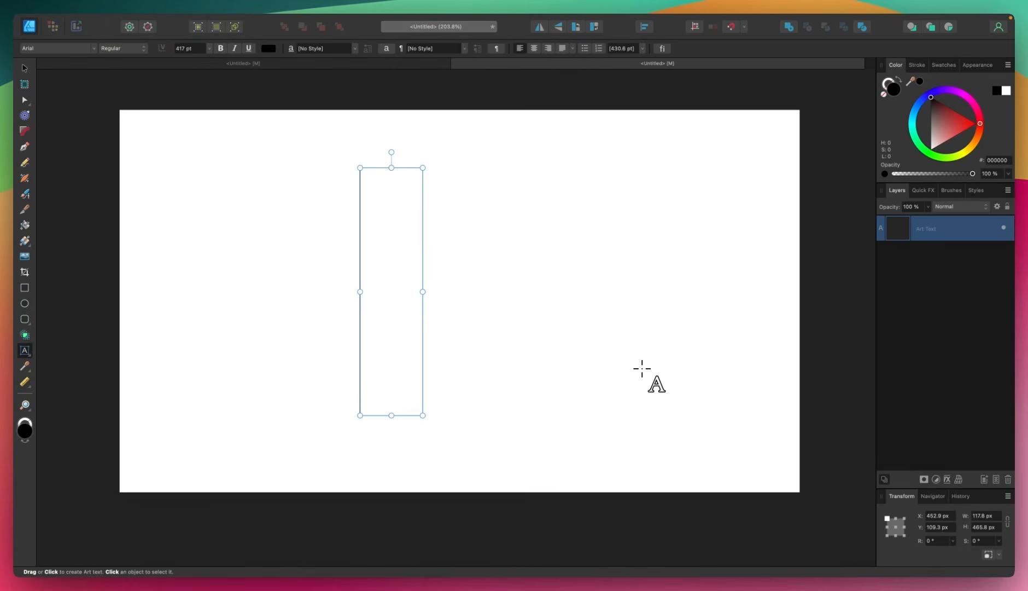
{"action": "type", "text": "A"}
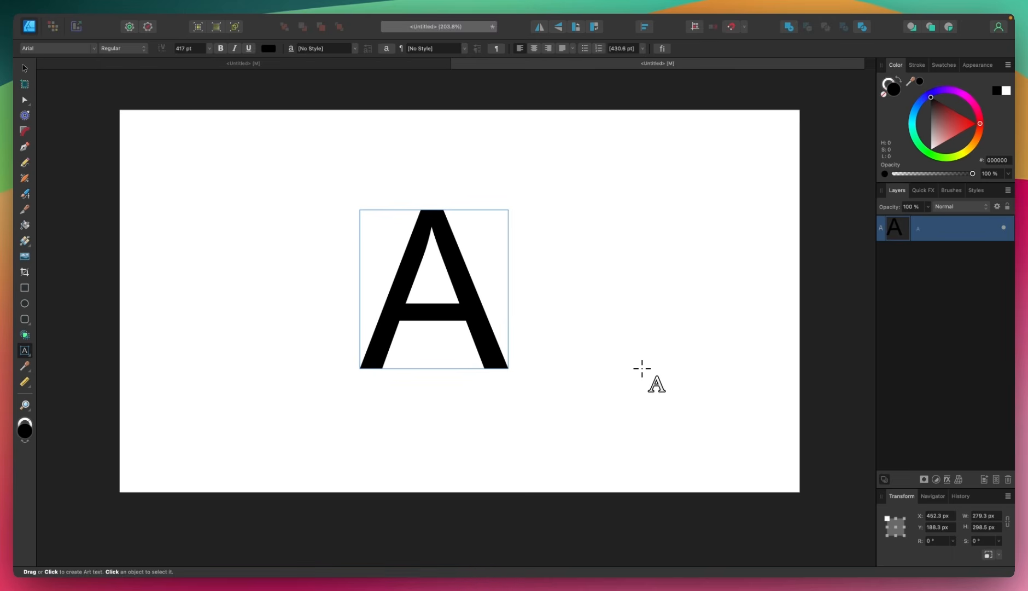
{"action": "left_click", "coordinate": [24, 68]}
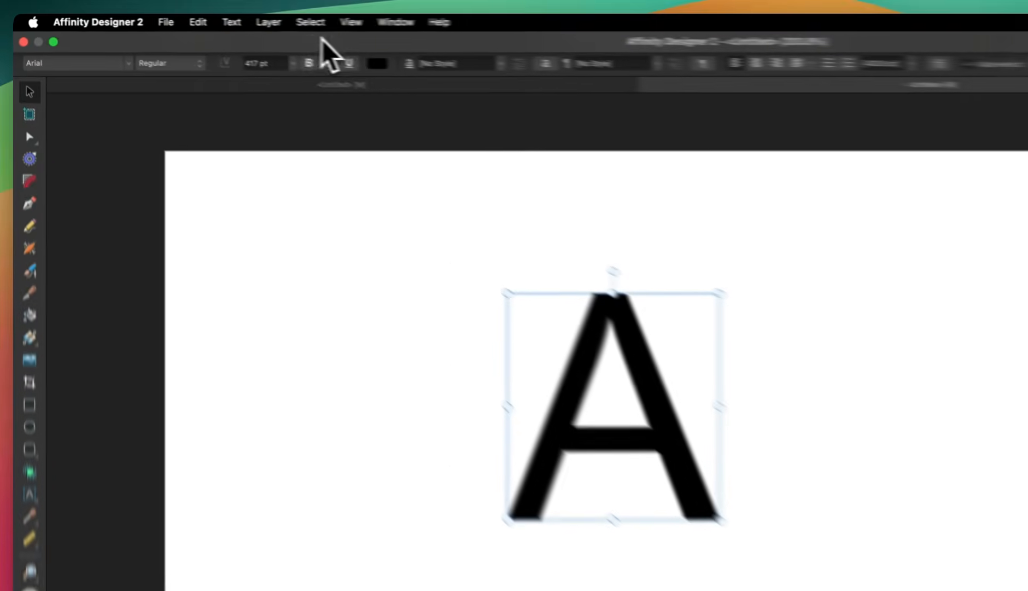
{"action": "left_click", "coordinate": [198, 20]}
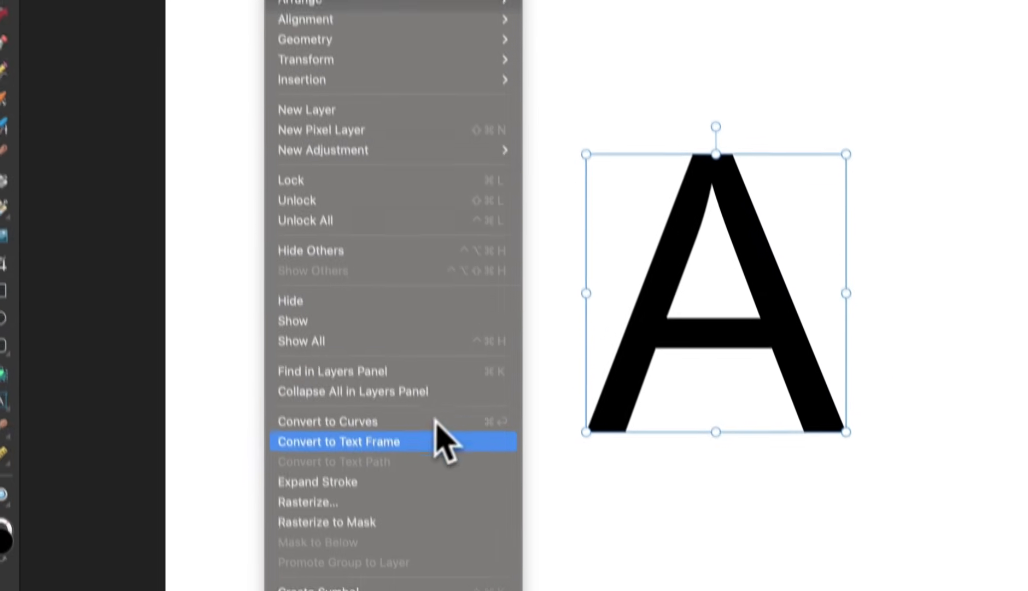
{"action": "left_click", "coordinate": [377, 390]}
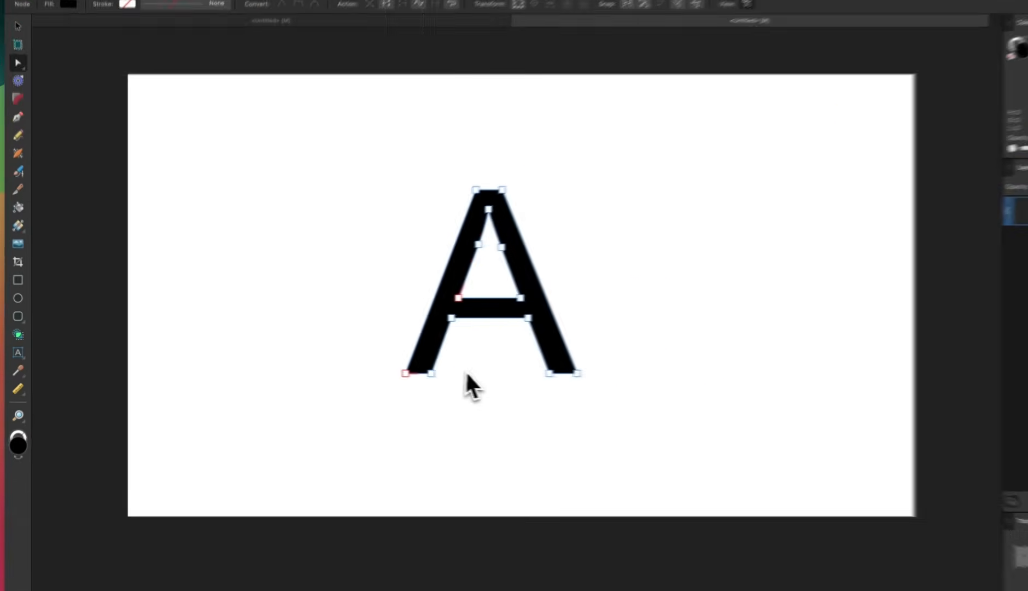
Step: Deselect the letter A and turn on snapping
{"action": "scroll", "coordinate": [454, 372], "scroll_direction": "up", "scroll_amount": 5}
{"action": "scroll", "coordinate": [433, 351], "scroll_direction": "up", "scroll_amount": 1}
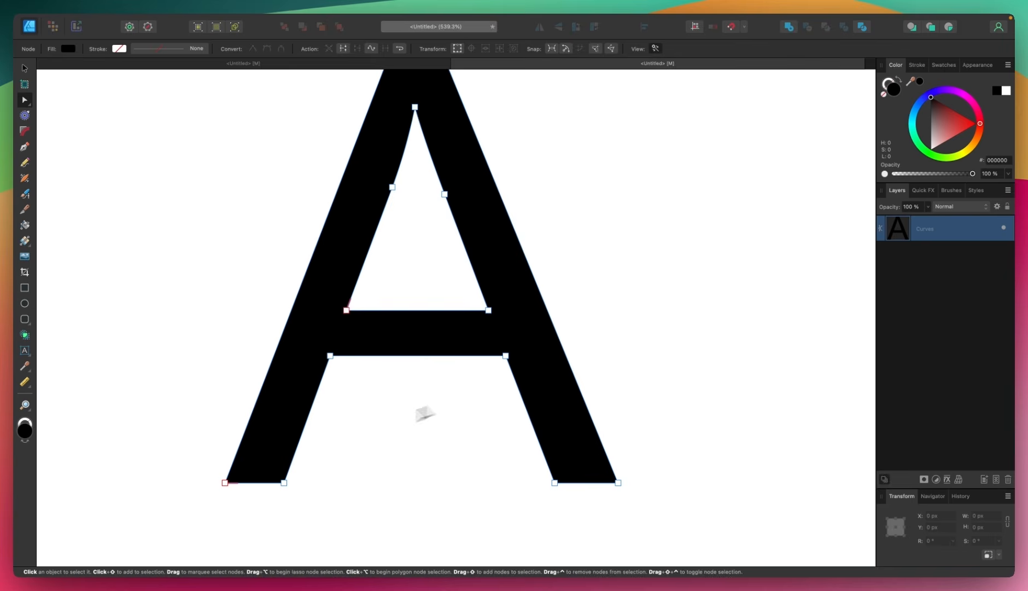
{"action": "left_click", "coordinate": [407, 419]}
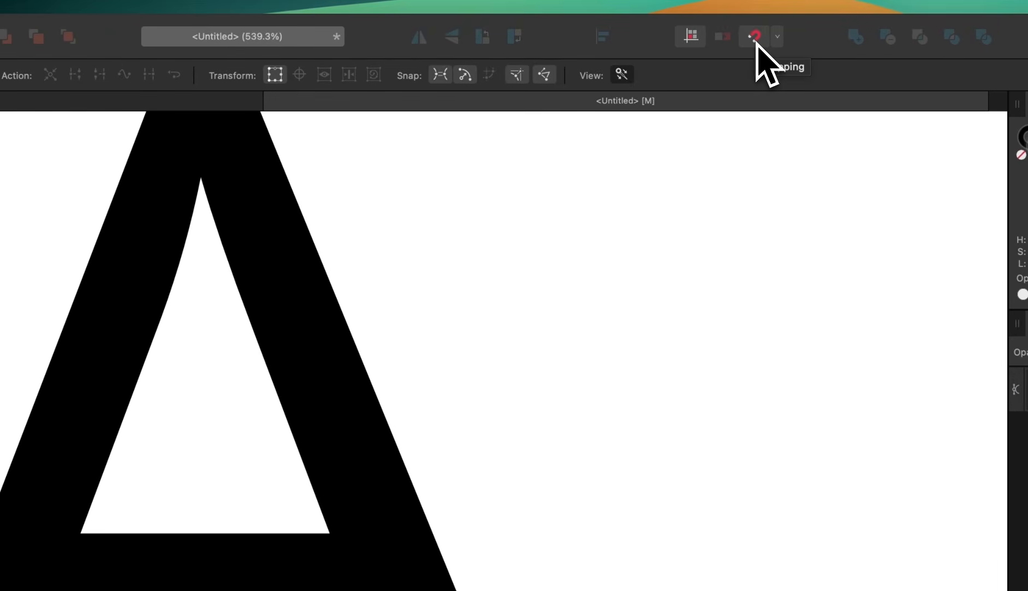
{"action": "left_click", "coordinate": [756, 38]}
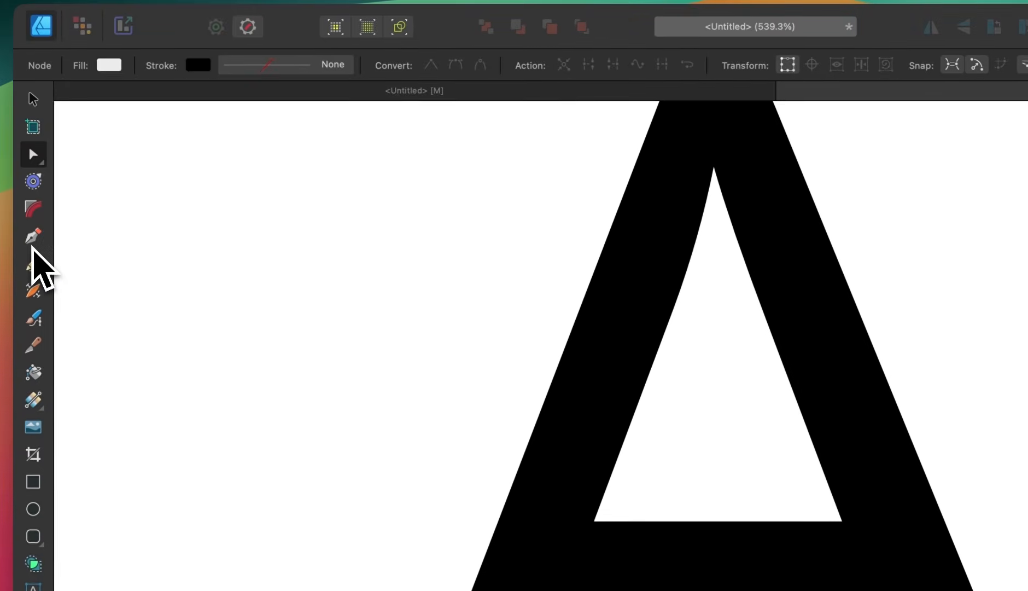
Step: Draw a closed six-point Pen shape around the A's crossbar, snapped to its four corners, with peaks above and below the bar
{"action": "left_click", "coordinate": [24, 151]}
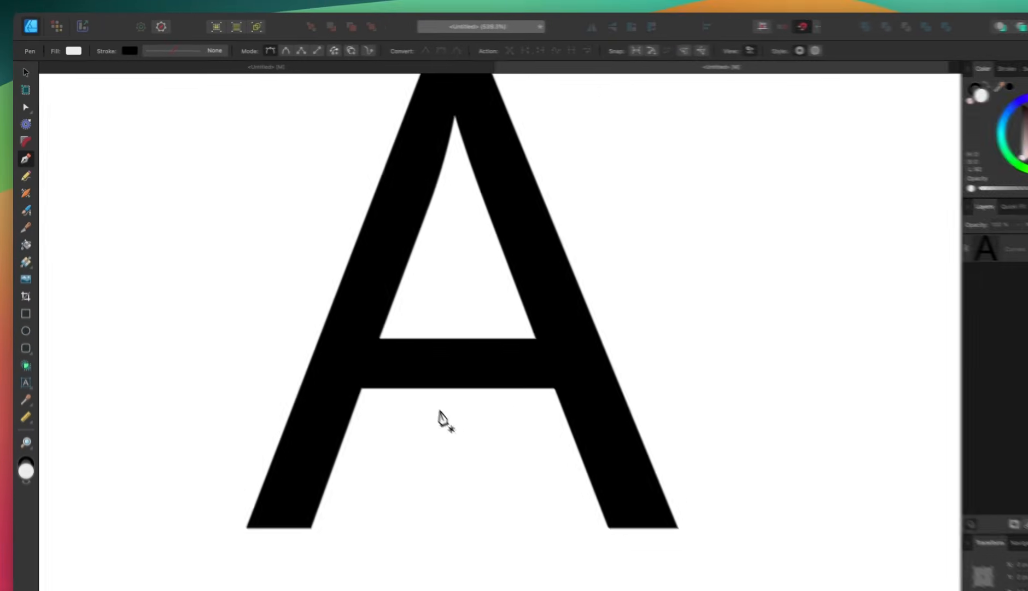
{"action": "scroll", "coordinate": [413, 390], "scroll_direction": "up", "scroll_amount": 4}
{"action": "scroll", "coordinate": [410, 382], "scroll_direction": "down", "scroll_amount": 1}
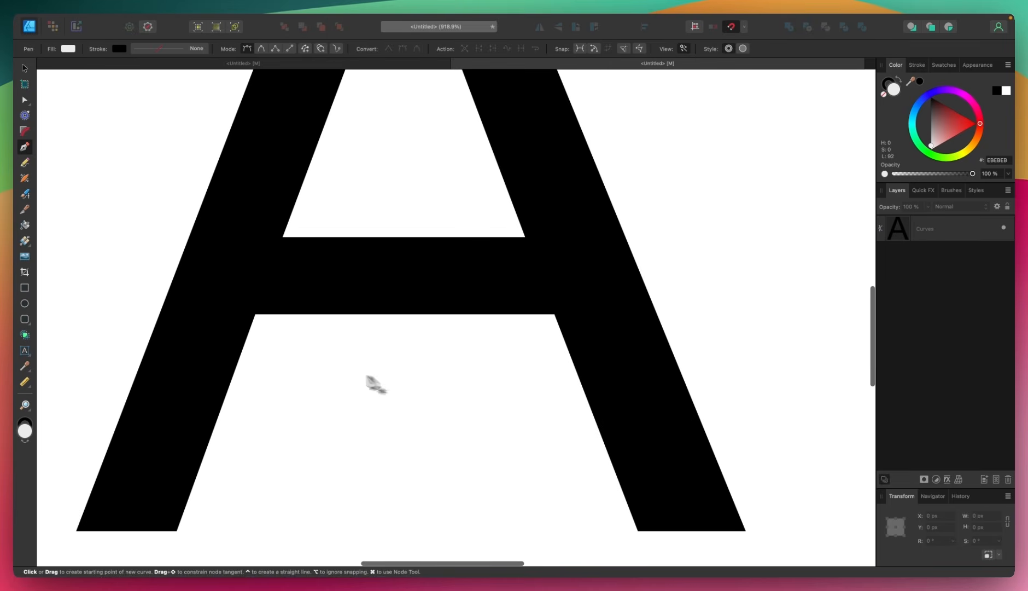
{"action": "left_click", "coordinate": [255, 315]}
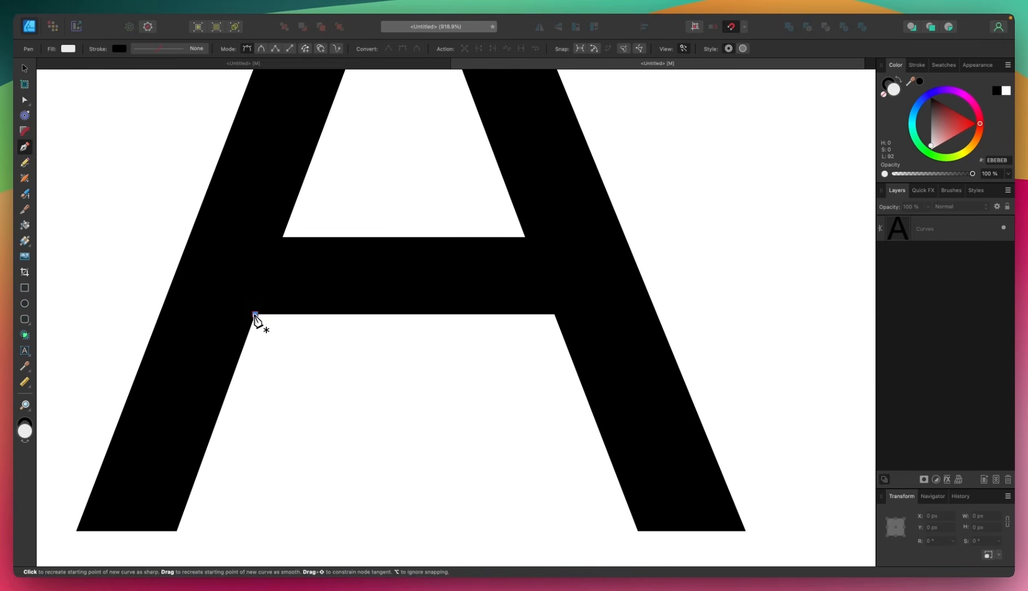
{"action": "left_click", "coordinate": [282, 236]}
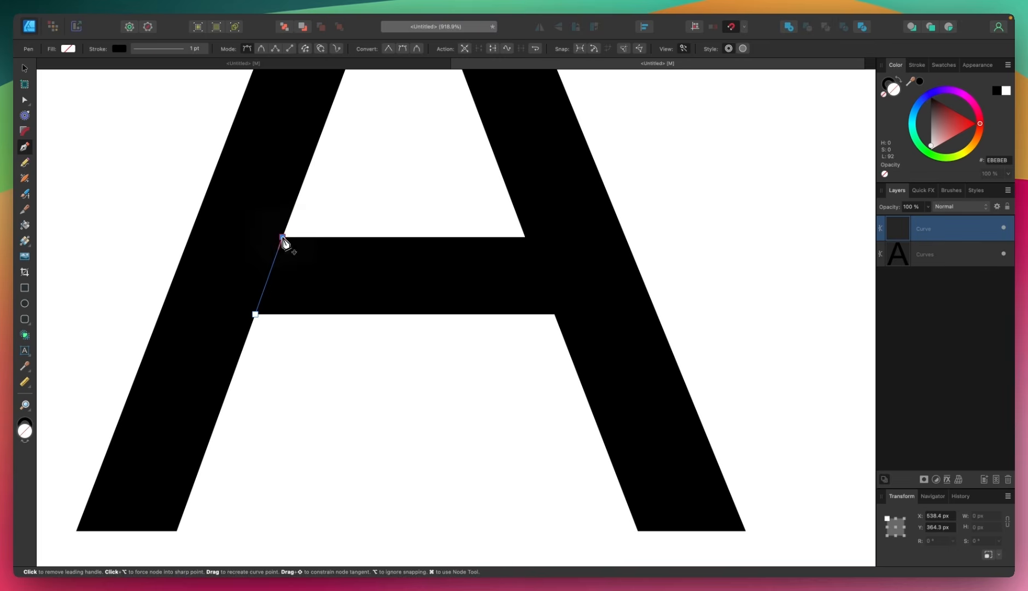
{"action": "left_click", "coordinate": [401, 173]}
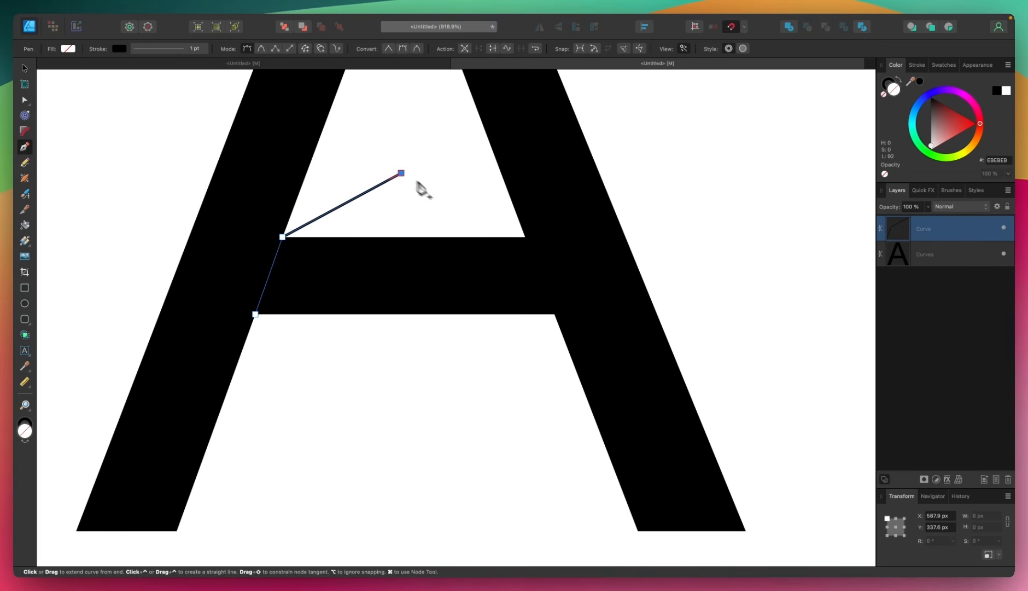
{"action": "left_click", "coordinate": [525, 237]}
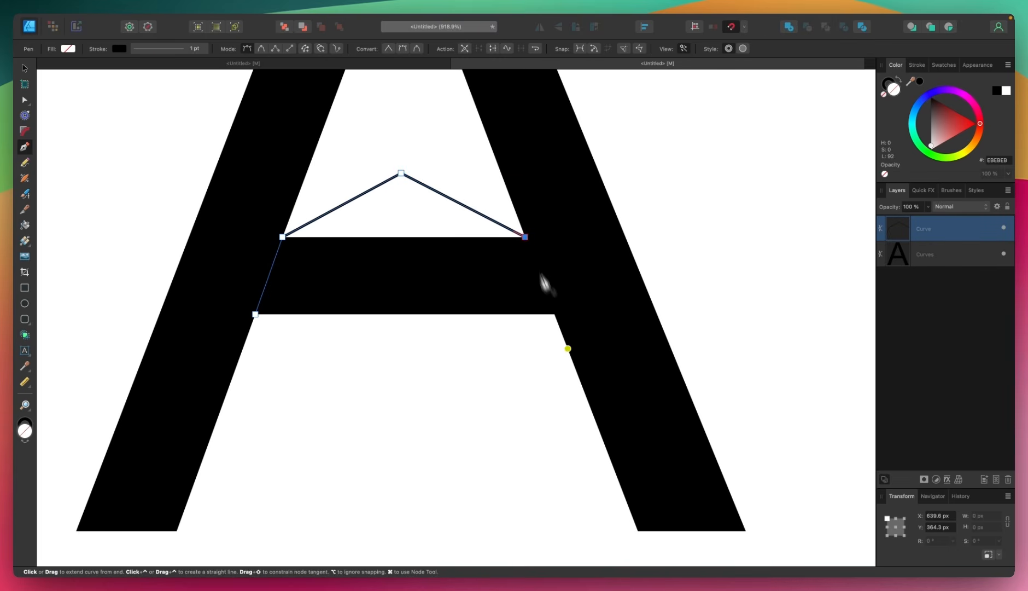
{"action": "left_click", "coordinate": [554, 314]}
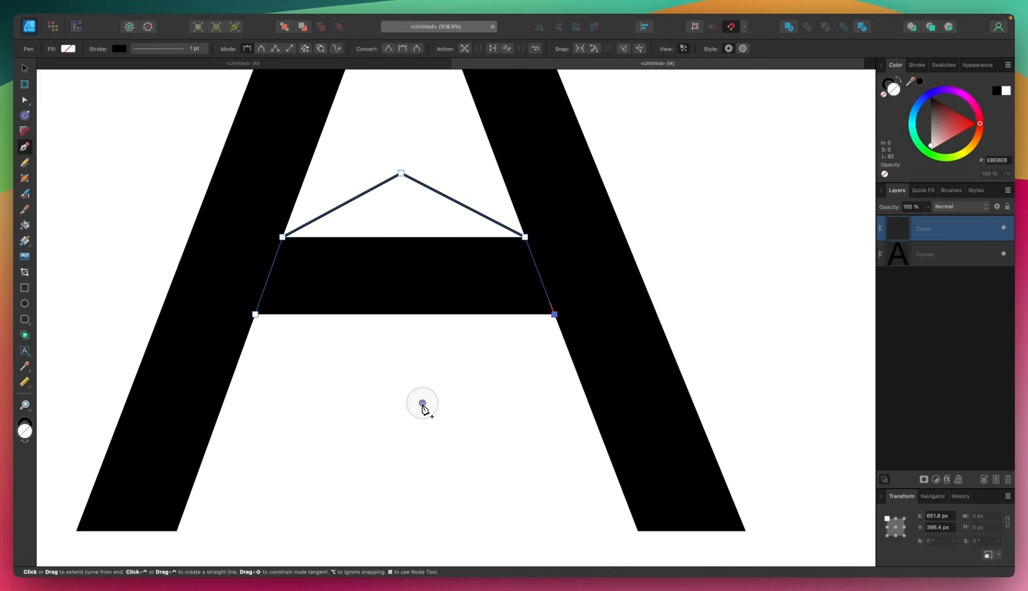
{"action": "left_click", "coordinate": [422, 402]}
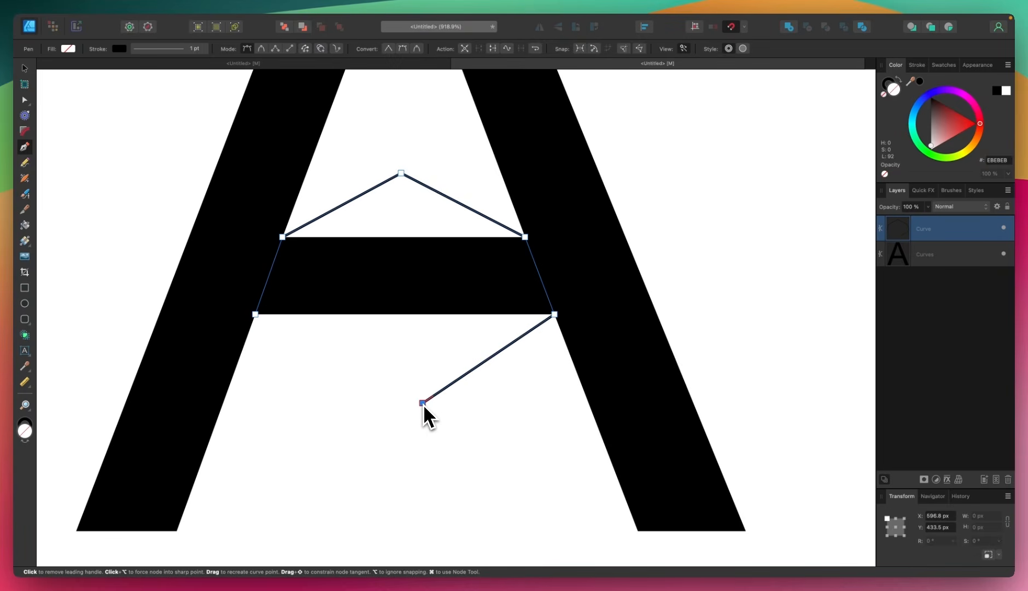
{"action": "left_click", "coordinate": [255, 314]}
Step: Select the letter and the six-point shape together and subtract the shape to remove the crossbar
{"action": "scroll", "coordinate": [377, 380], "scroll_direction": "down", "scroll_amount": 3}
{"action": "scroll", "coordinate": [377, 380], "scroll_direction": "down", "scroll_amount": 1}
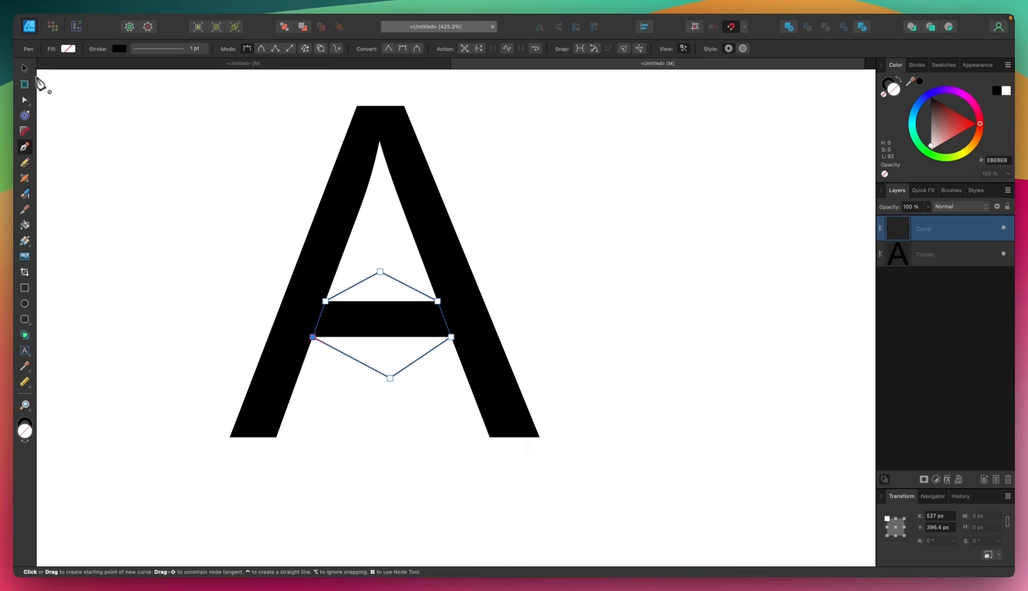
{"action": "left_click", "coordinate": [26, 69]}
{"action": "scroll", "coordinate": [253, 257], "scroll_direction": "down", "scroll_amount": 2}
{"action": "left_click_drag", "start_coordinate": [582, 488], "coordinate": [153, 102]}
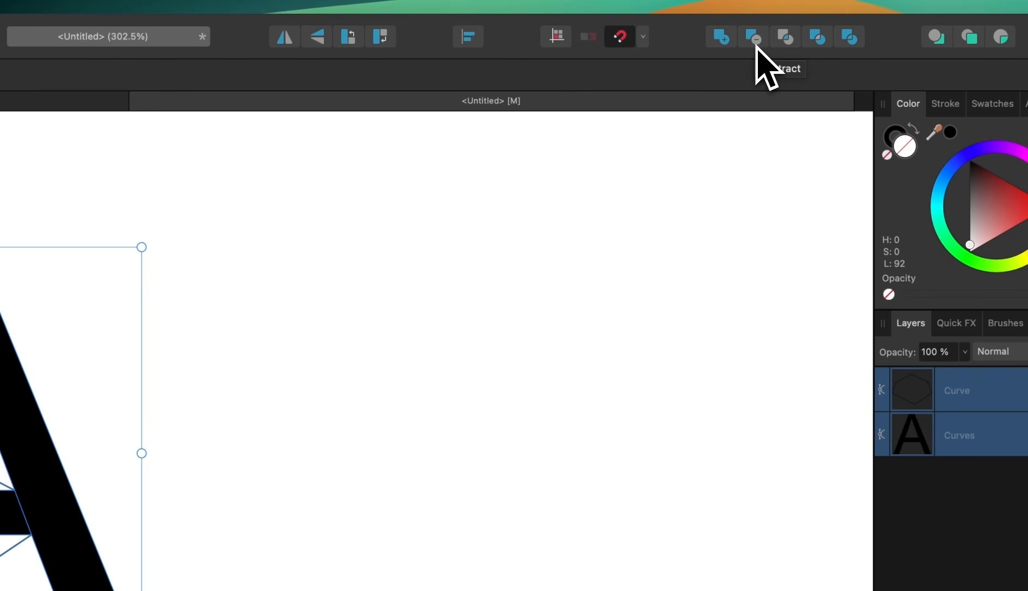
{"action": "left_click", "coordinate": [756, 45]}
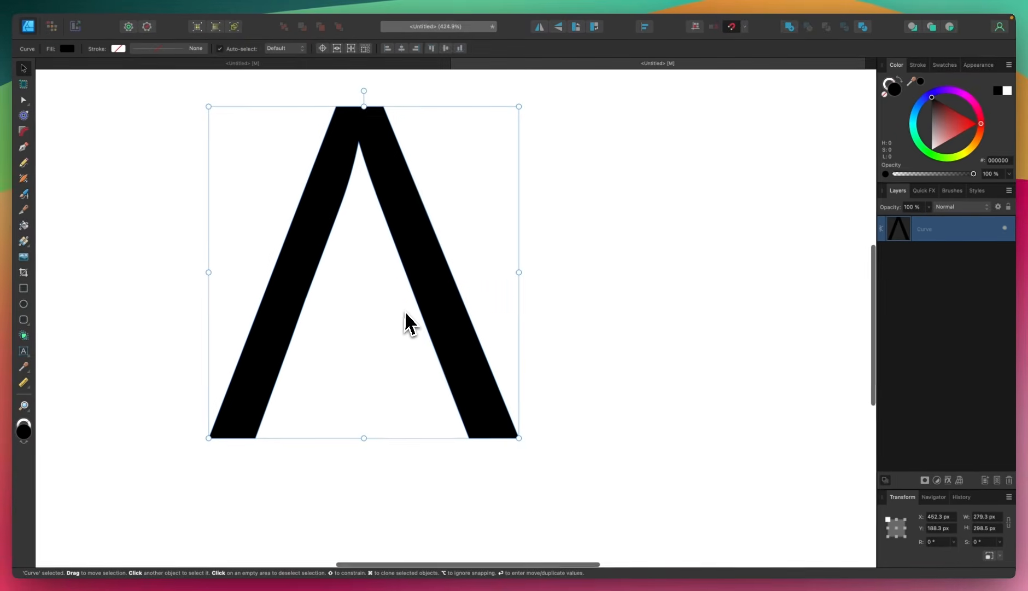
Step: Delete the surplus nodes along both inner edges of the letter, keeping the inner apex and corner nodes
{"action": "scroll", "coordinate": [409, 322], "scroll_direction": "up", "scroll_amount": 3}
{"action": "scroll", "coordinate": [410, 324], "scroll_direction": "down", "scroll_amount": 1}
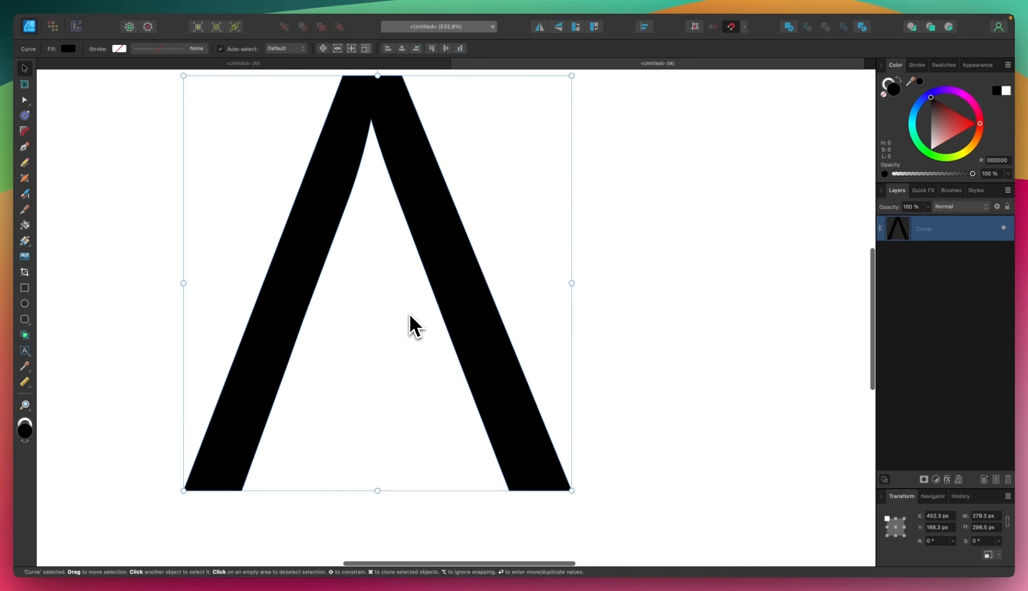
{"action": "left_click", "coordinate": [25, 100]}
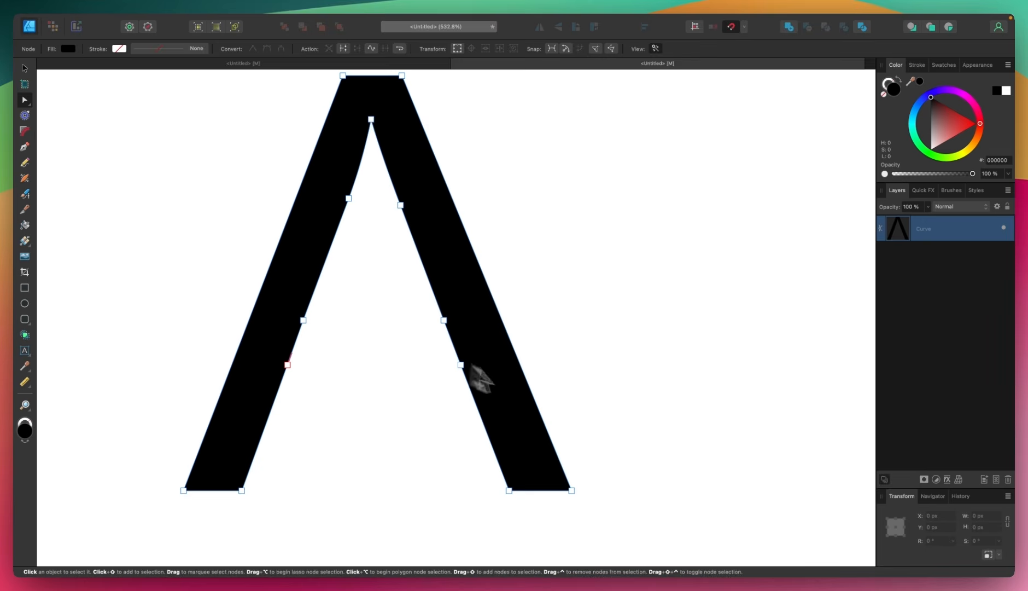
{"action": "mouse_move", "coordinate": [565, 396]}
{"action": "left_mouse_down"}
{"action": "mouse_move", "coordinate": [209, 242]}
{"action": "mouse_move", "coordinate": [194, 162]}
{"action": "left_mouse_up"}
{"action": "key", "text": "Delete"}
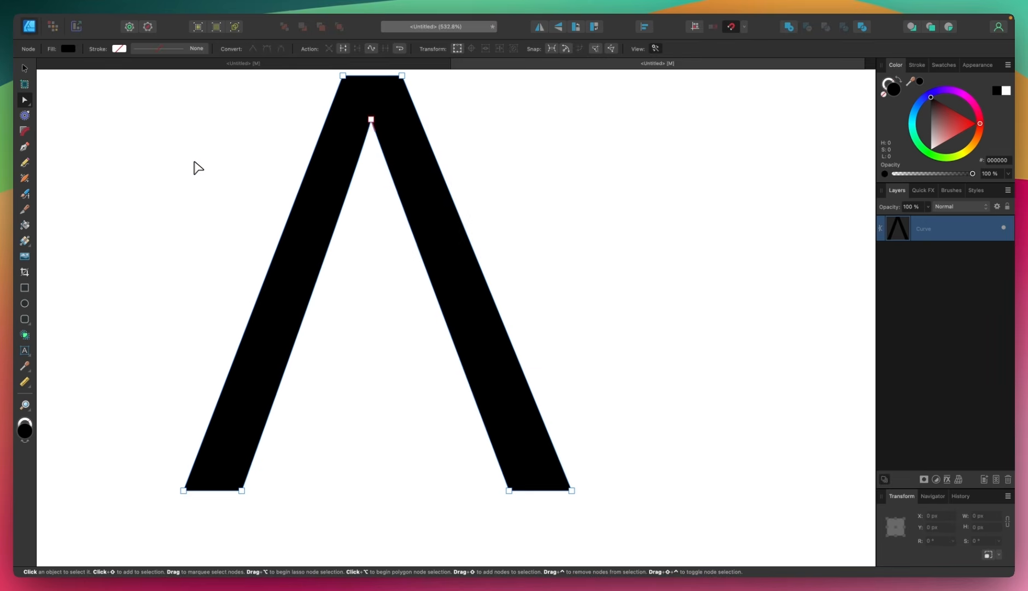
Step: Remove both curve handles from the inner apex node so the inner edges run straight
{"action": "scroll", "coordinate": [321, 141], "scroll_direction": "up", "scroll_amount": 3}
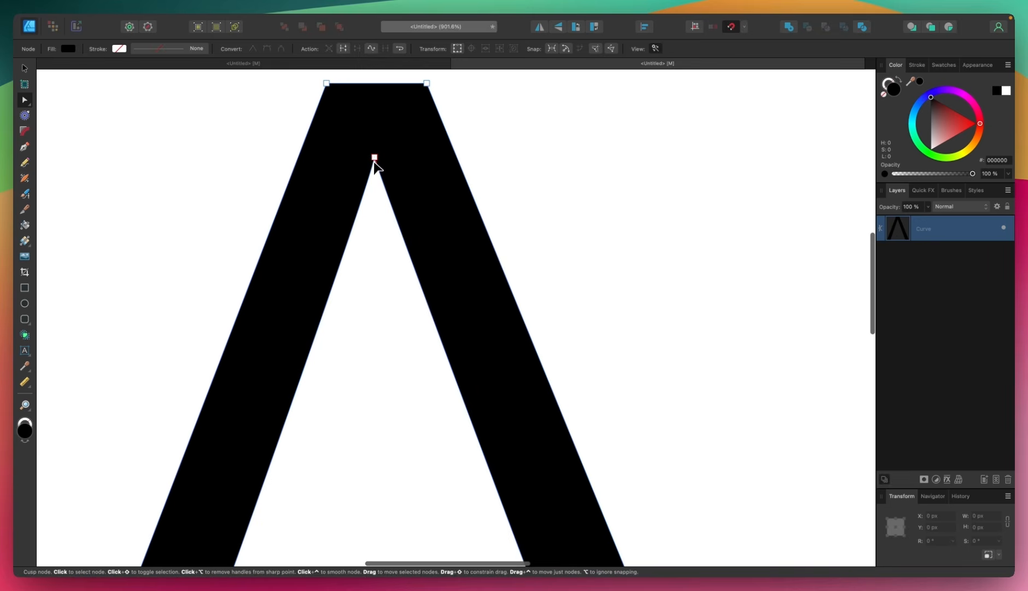
{"action": "left_click", "coordinate": [375, 158]}
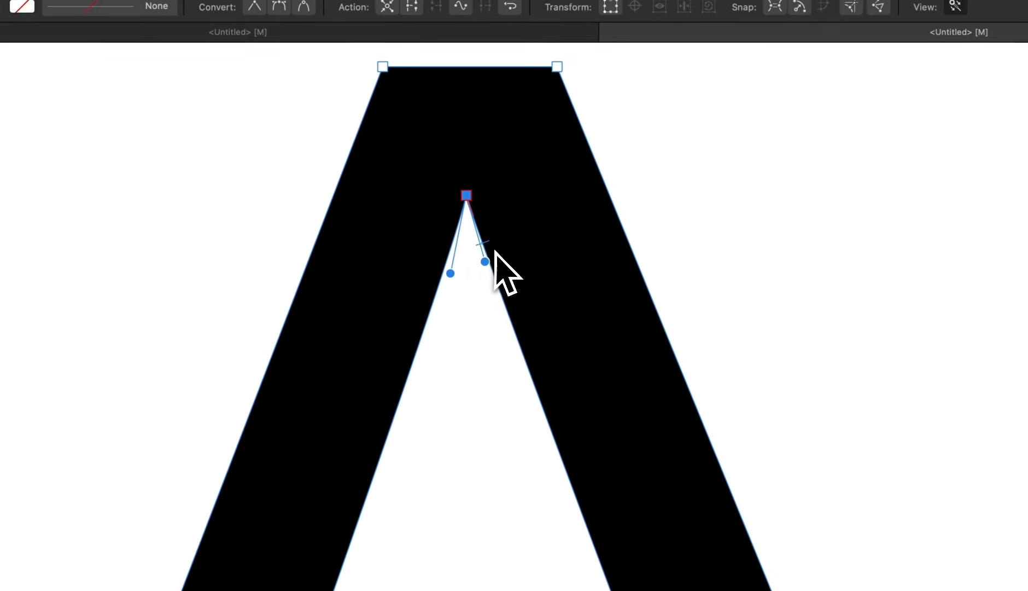
{"action": "left_click", "coordinate": [450, 273]}
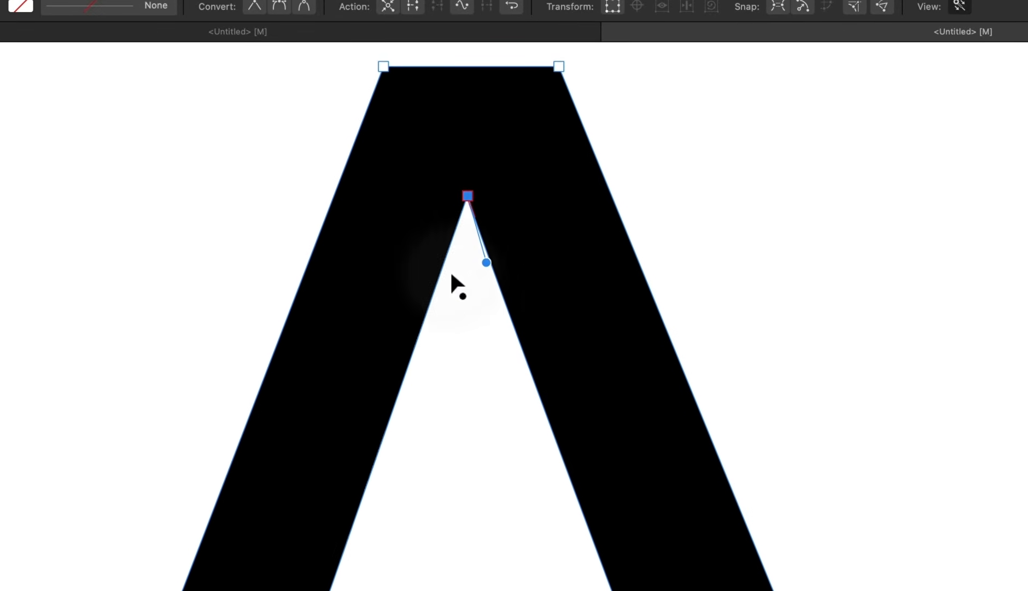
{"action": "left_click", "coordinate": [486, 263]}
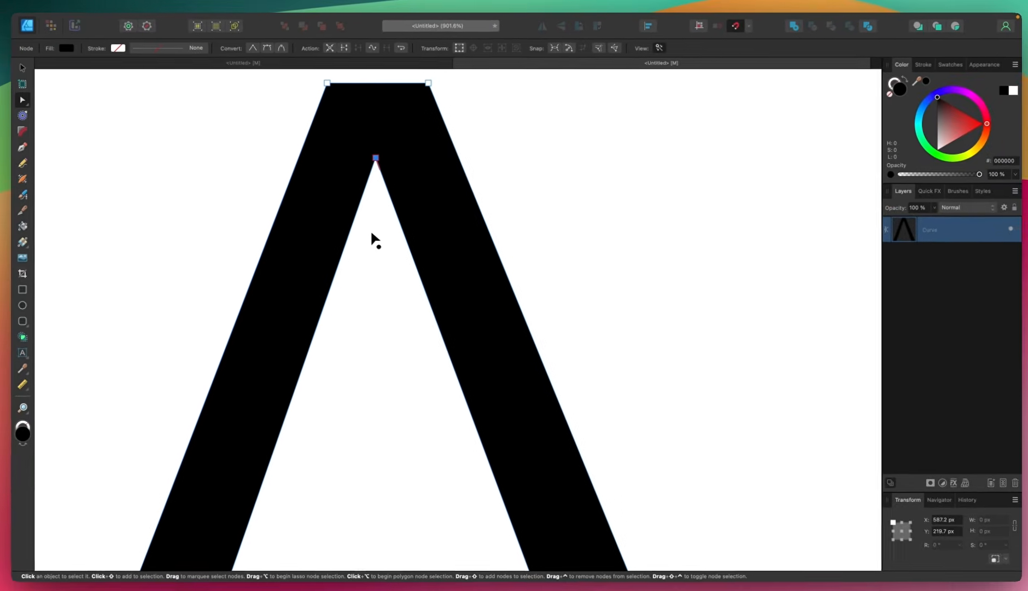
Step: Fill the crossbar-less letter with light grey B5B5B5 and deselect it
{"action": "scroll", "coordinate": [370, 232], "scroll_direction": "down", "scroll_amount": 5}
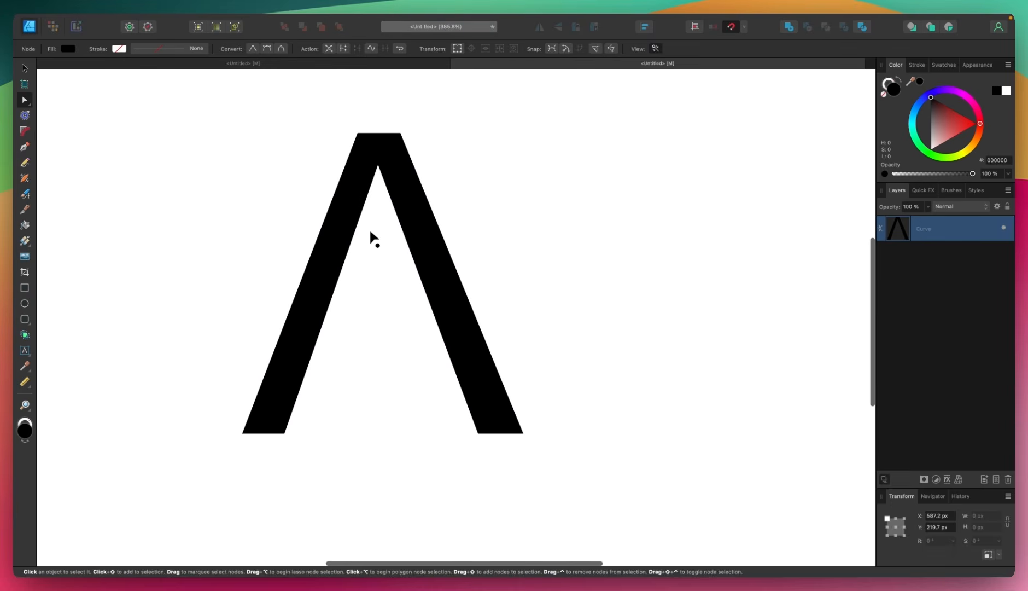
{"action": "left_click", "coordinate": [24, 68]}
{"action": "scroll", "coordinate": [547, 233], "scroll_direction": "down", "scroll_amount": 2}
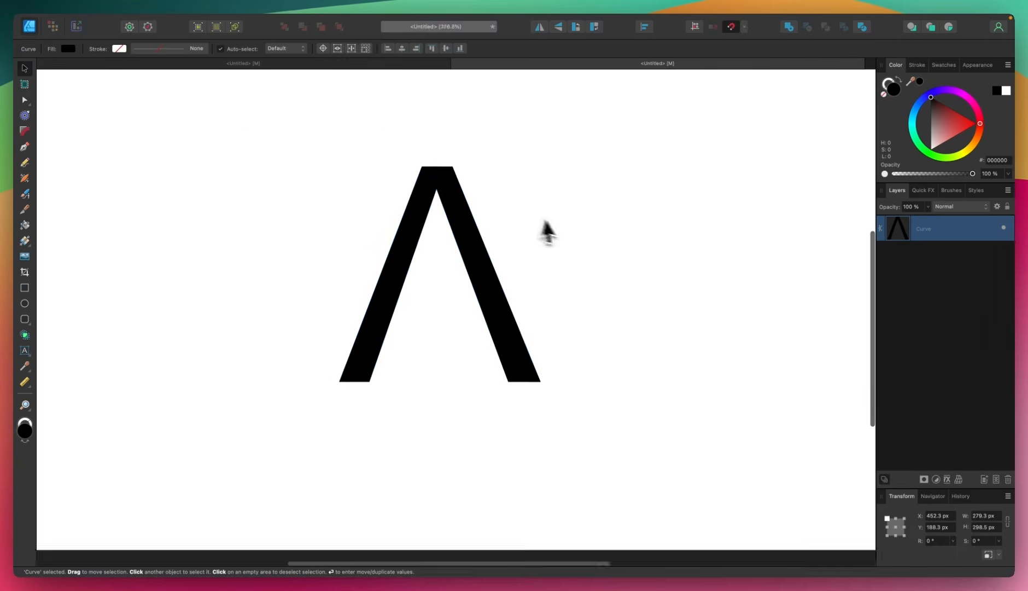
{"action": "scroll", "coordinate": [526, 252], "scroll_direction": "up", "scroll_amount": 2}
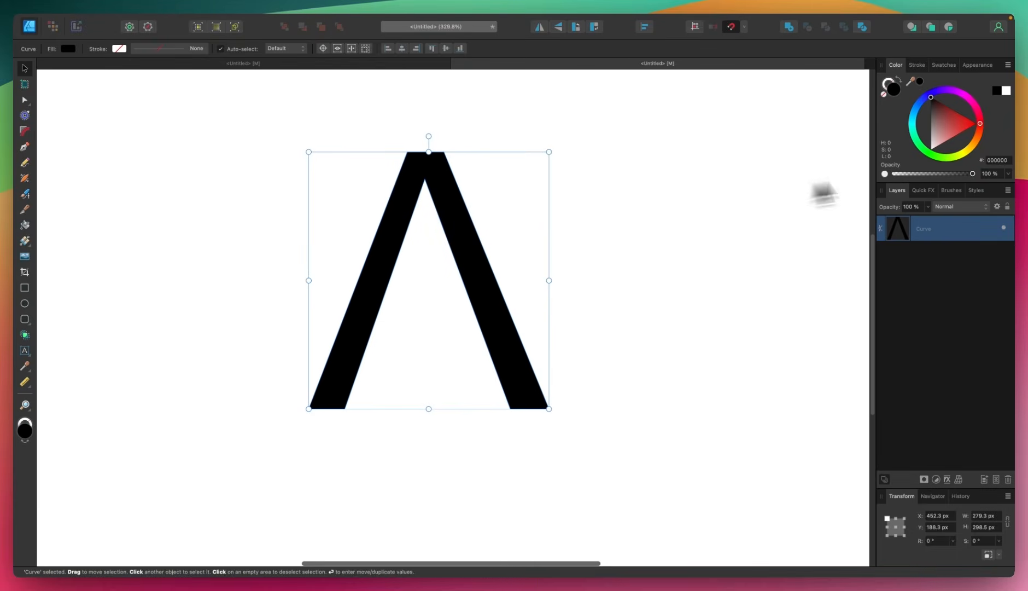
{"action": "left_click_drag", "start_coordinate": [927, 128], "coordinate": [922, 137]}
{"action": "left_click", "coordinate": [637, 253]}
Step: Set up the Pen tool with no fill and a 1 pt black stroke
{"action": "scroll", "coordinate": [457, 303], "scroll_direction": "up", "scroll_amount": 5}
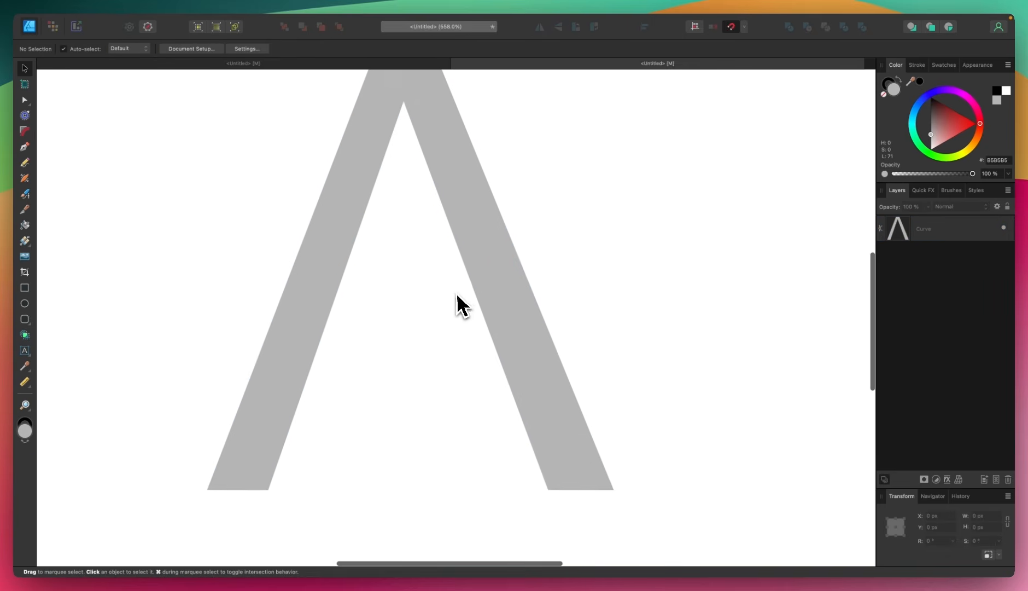
{"action": "left_click", "coordinate": [24, 146]}
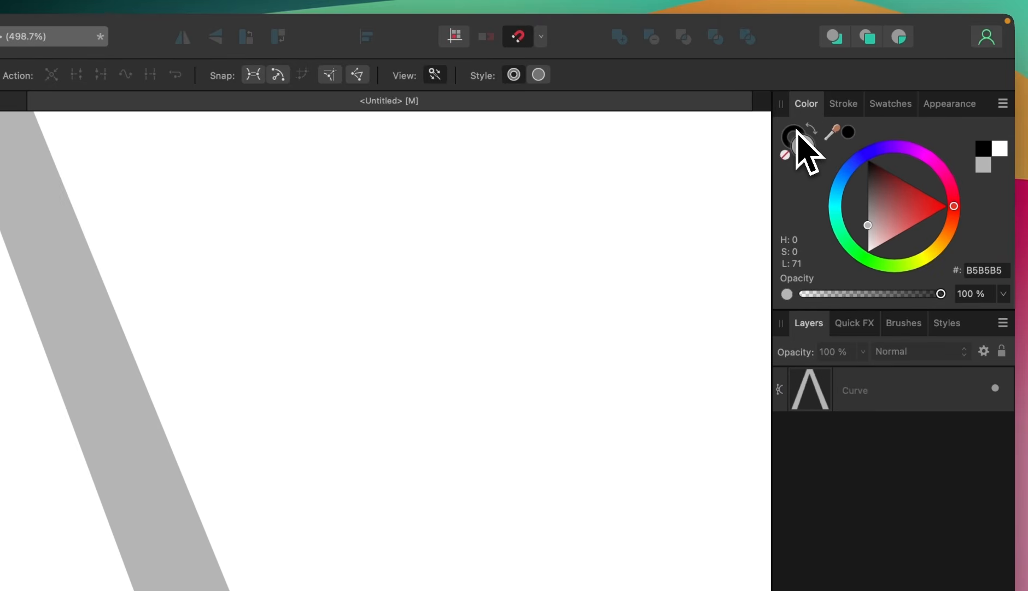
{"action": "left_click", "coordinate": [812, 155]}
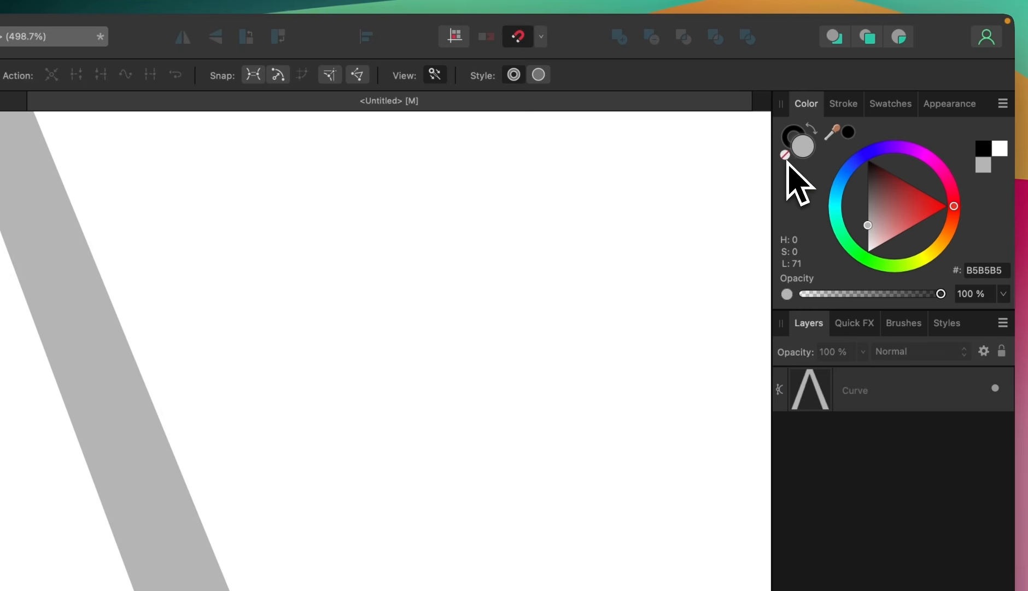
{"action": "left_click", "coordinate": [842, 104]}
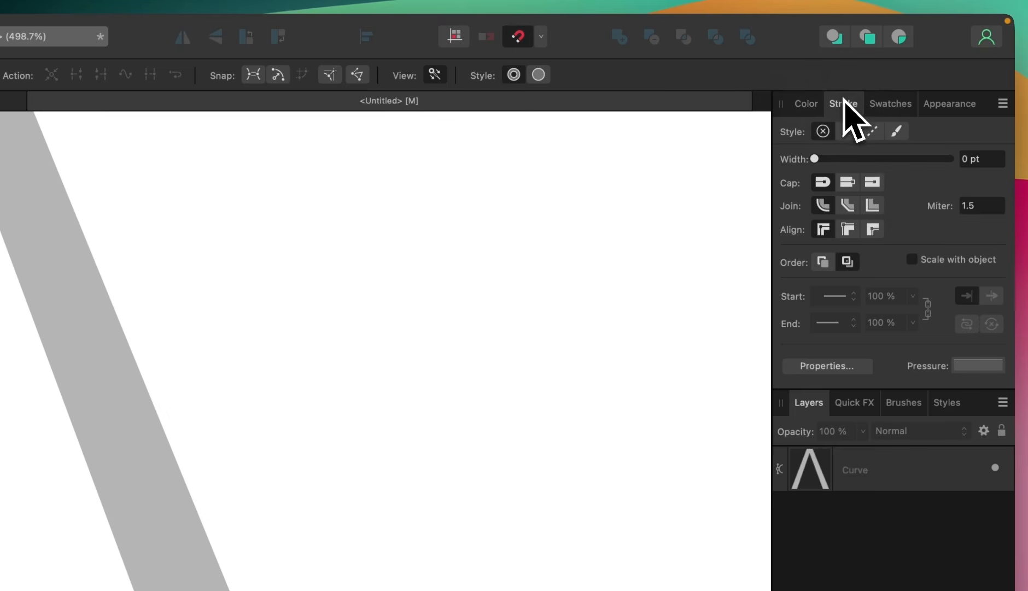
{"action": "type", "text": "1"}
{"action": "key", "text": "Return"}
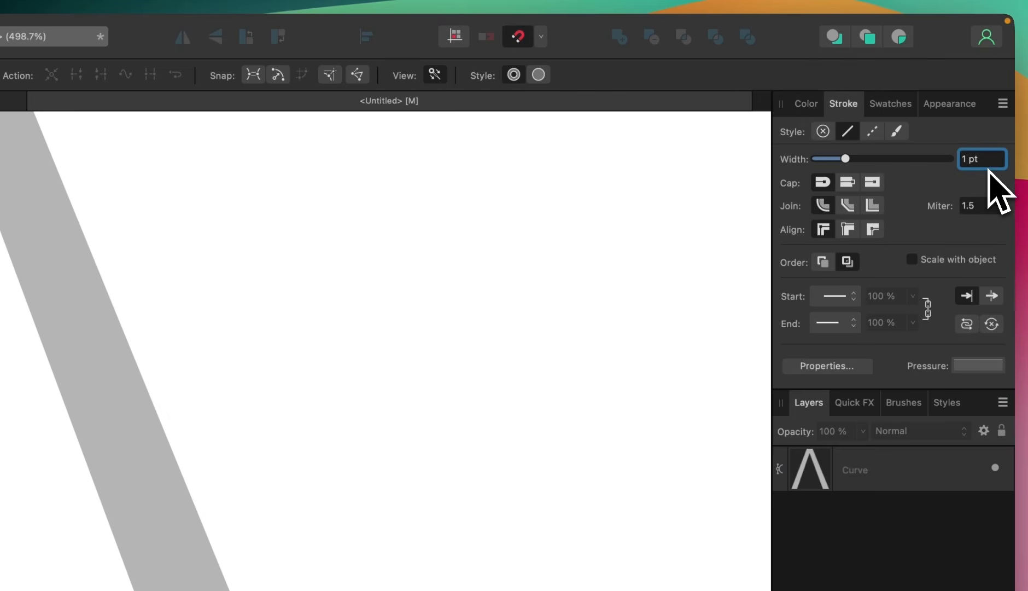
{"action": "left_click", "coordinate": [807, 103]}
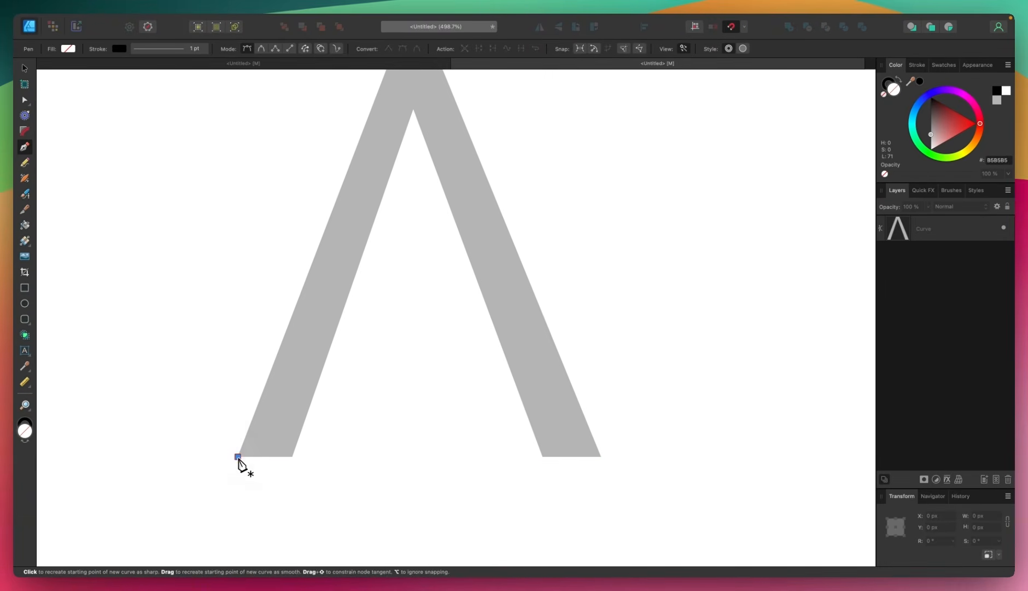
Step: Draw a single upward-arching curve from the letter's lower-left outer corner to about X 732 px, Y 319 px, aligned with the right leg's outer corner
{"action": "scroll", "coordinate": [345, 413], "scroll_direction": "down", "scroll_amount": 3}
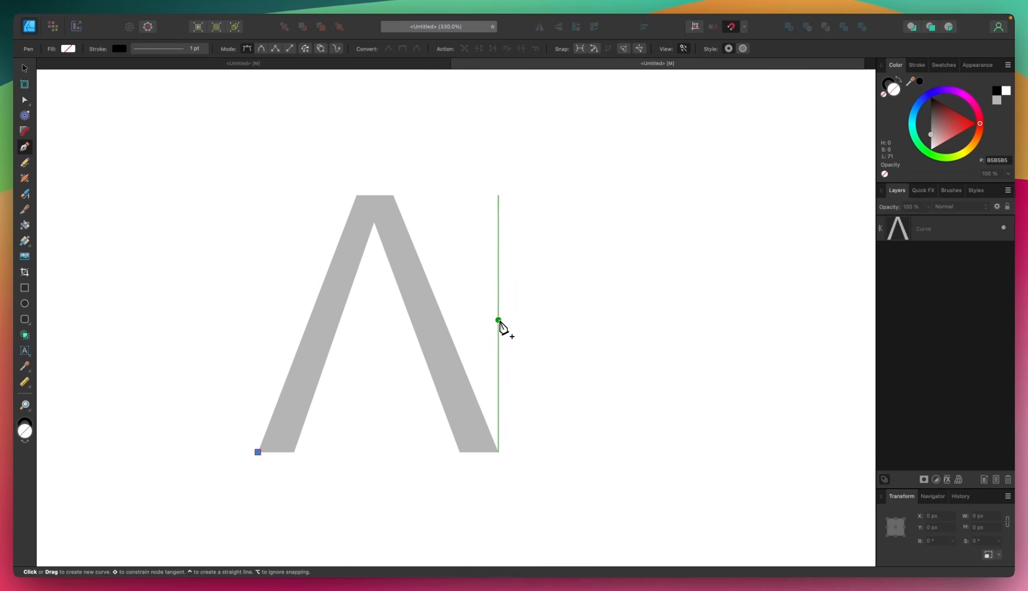
{"action": "left_click_drag", "start_coordinate": [499, 308], "coordinate": [655, 283]}
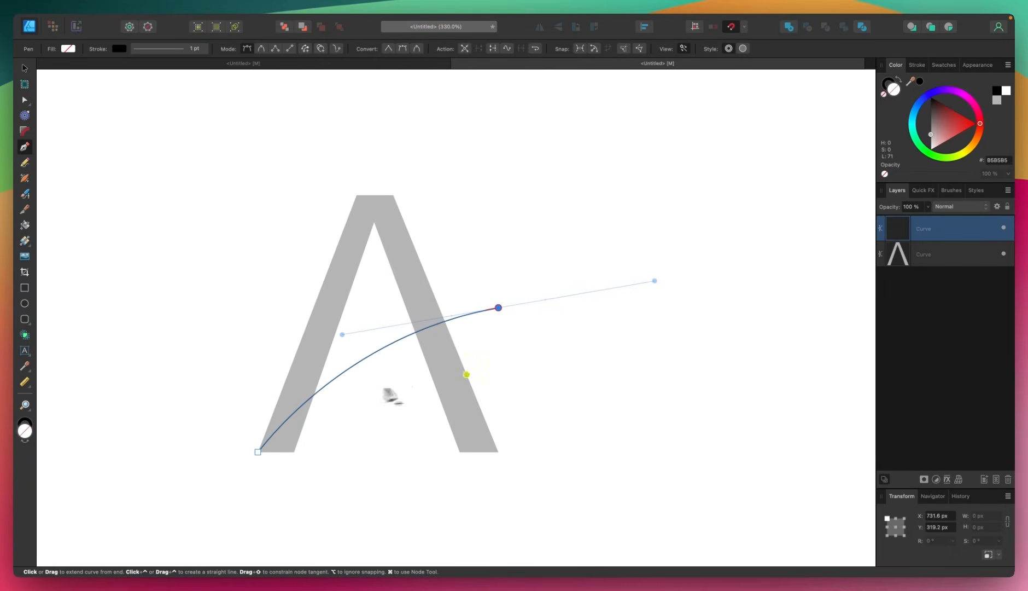
{"action": "scroll", "coordinate": [443, 432], "scroll_direction": "up", "scroll_amount": 3}
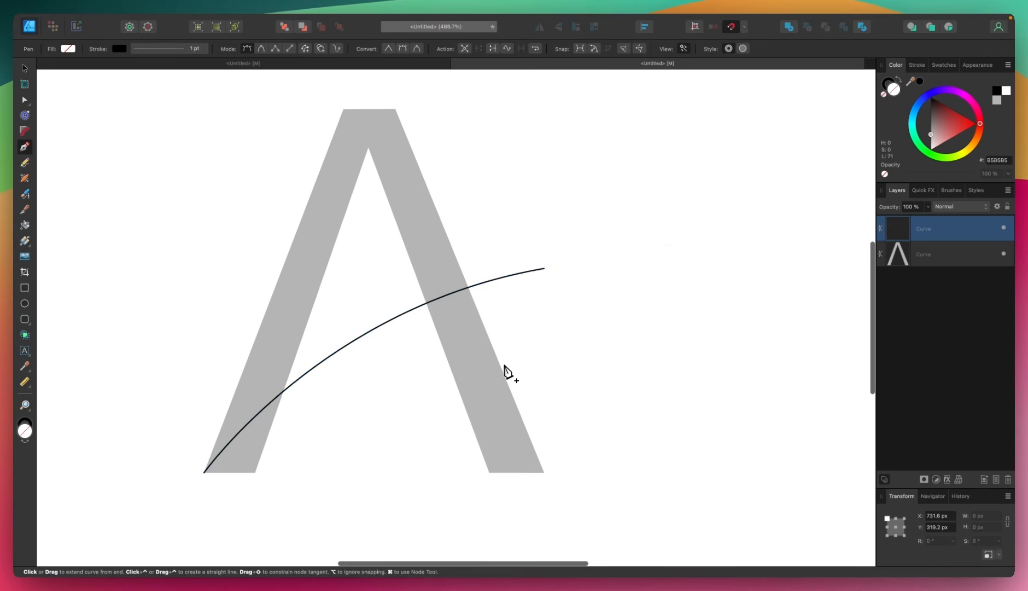
Step: Widen the curve's lower-left end with the Stroke Width Tool so the stroke tapers from a thick base to a thin tip
{"action": "scroll", "coordinate": [508, 371], "scroll_direction": "down", "scroll_amount": 1}
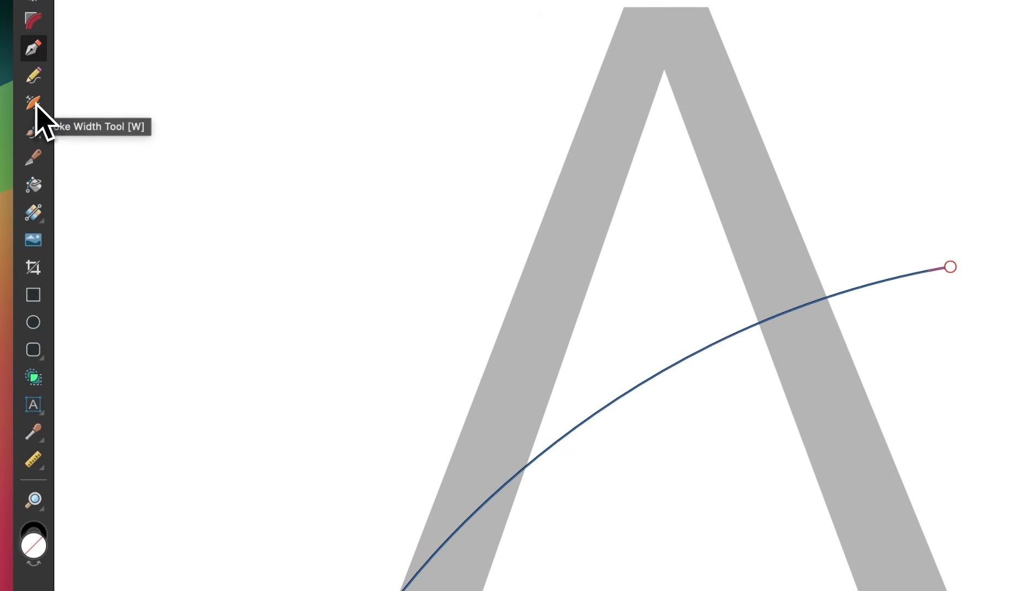
{"action": "left_click", "coordinate": [35, 104]}
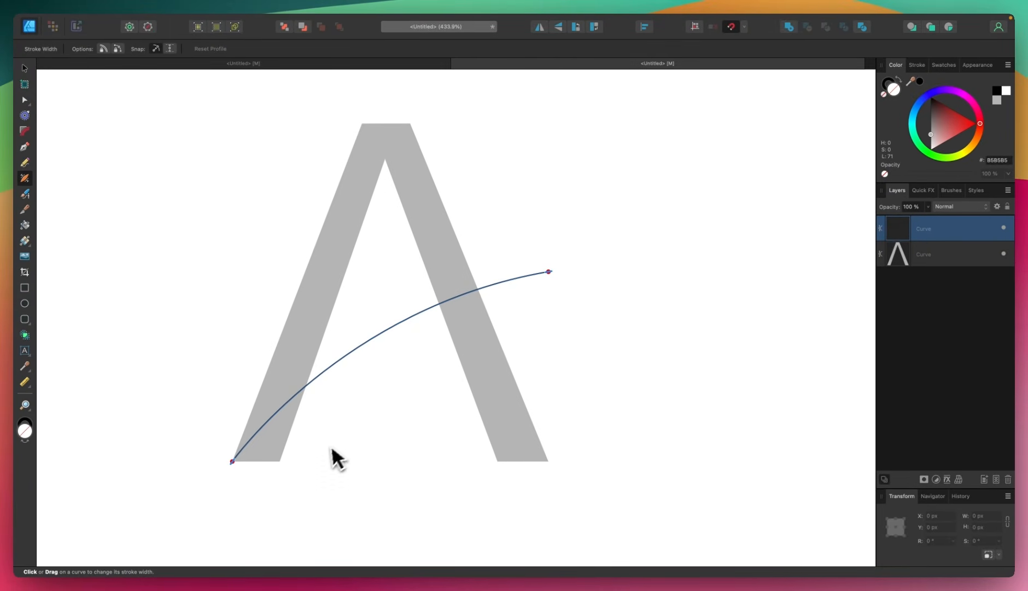
{"action": "scroll", "coordinate": [253, 511], "scroll_direction": "up", "scroll_amount": 5}
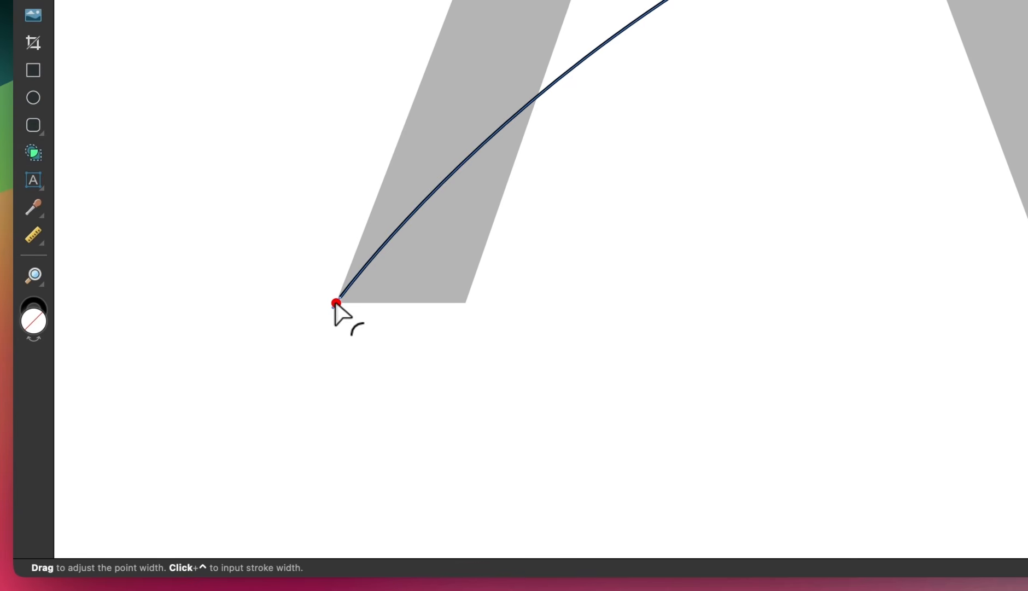
{"action": "mouse_move", "coordinate": [336, 304]}
{"action": "left_mouse_down"}
{"action": "mouse_move", "coordinate": [432, 374]}
{"action": "mouse_move", "coordinate": [418, 361]}
{"action": "left_mouse_up"}
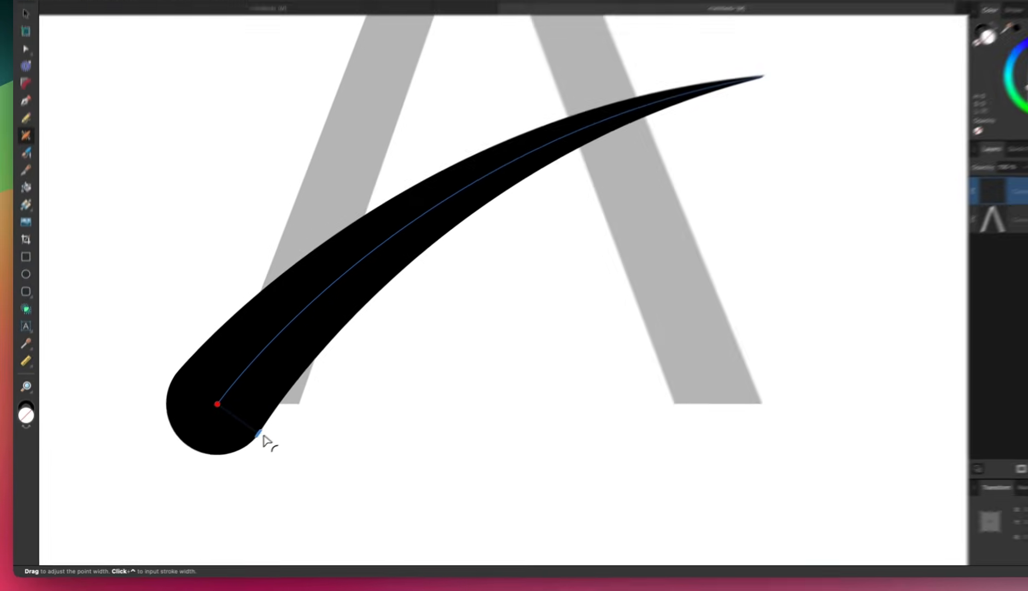
{"action": "left_click_drag", "start_coordinate": [244, 450], "coordinate": [239, 450]}
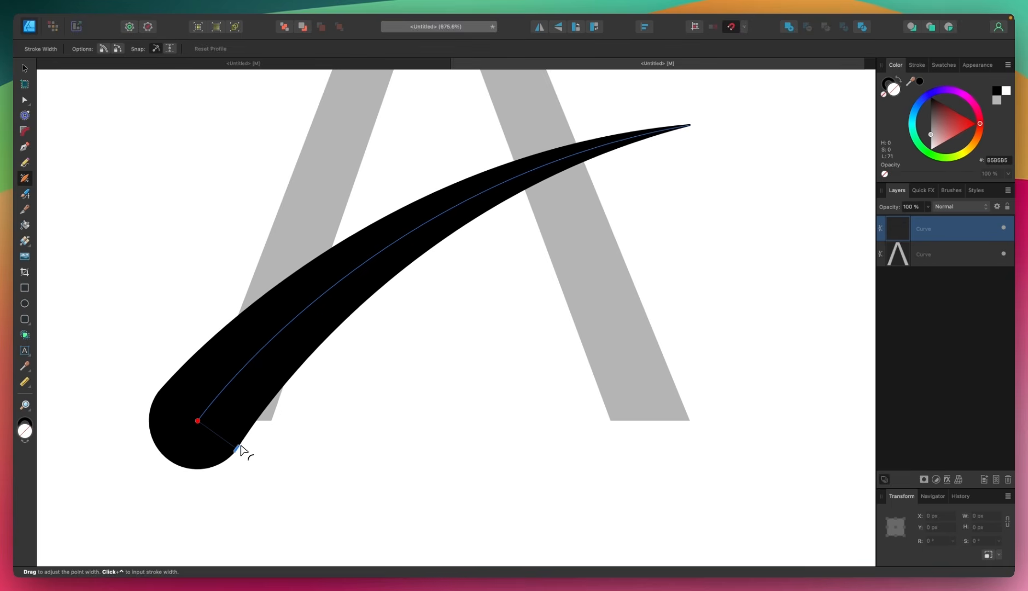
Step: Expand the tapered stroke into a filled shape
{"action": "scroll", "coordinate": [329, 436], "scroll_direction": "down", "scroll_amount": 5}
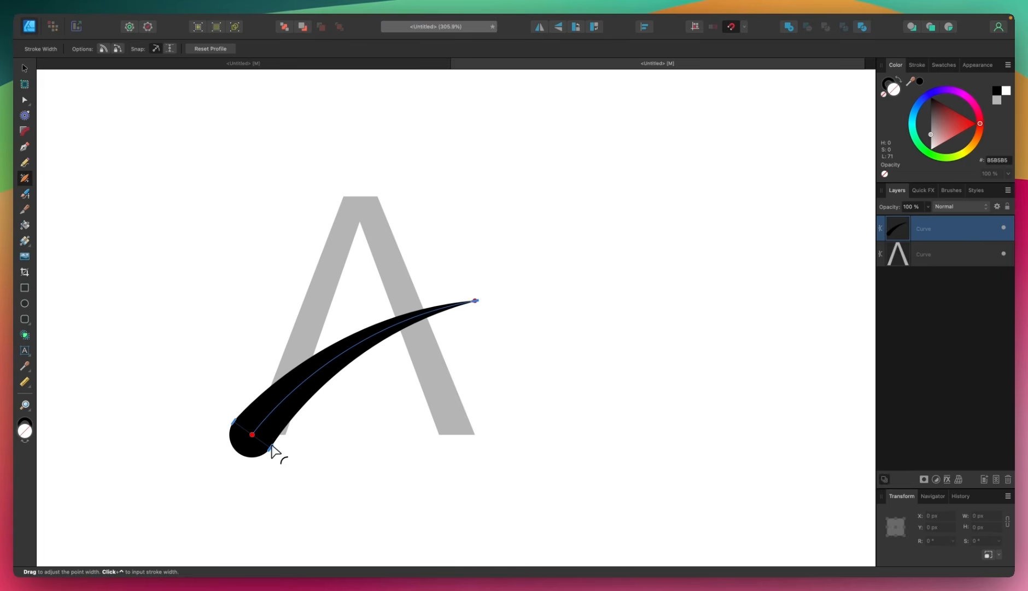
{"action": "scroll", "coordinate": [450, 393], "scroll_direction": "up", "scroll_amount": 1}
{"action": "scroll", "coordinate": [415, 408], "scroll_direction": "up", "scroll_amount": 1}
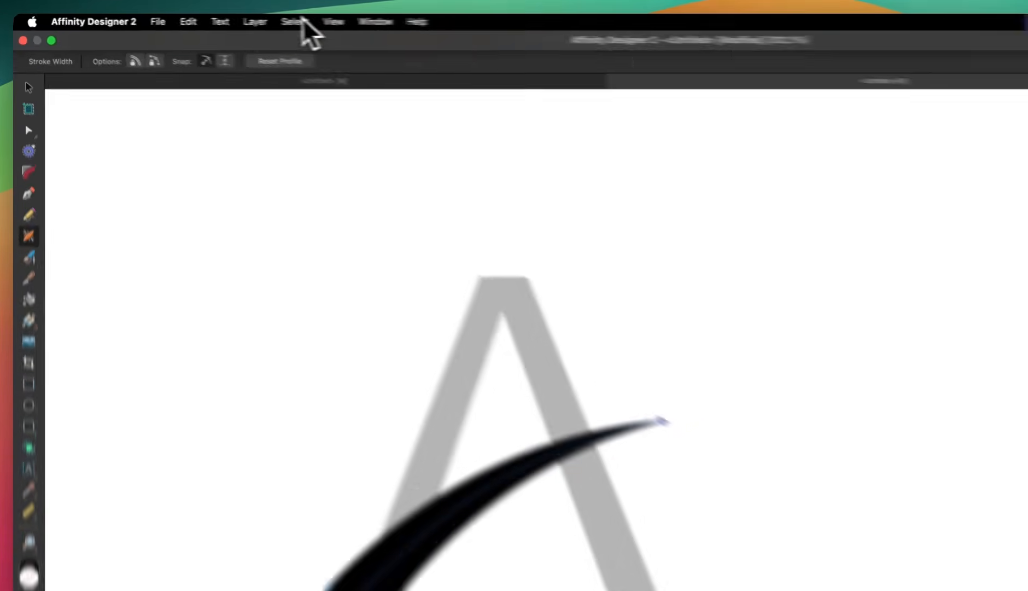
{"action": "left_click", "coordinate": [255, 22]}
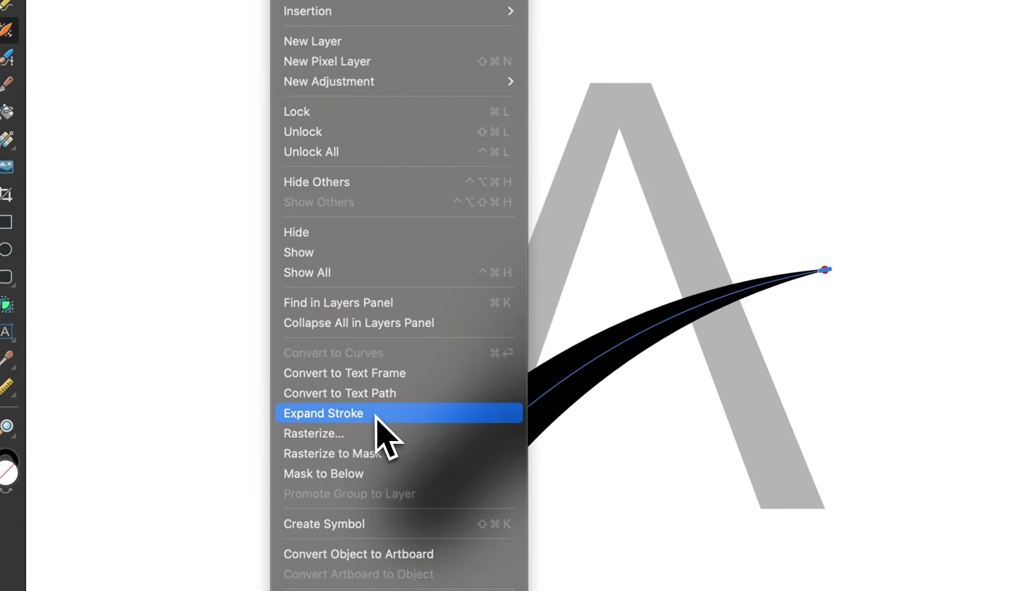
{"action": "left_click", "coordinate": [409, 420]}
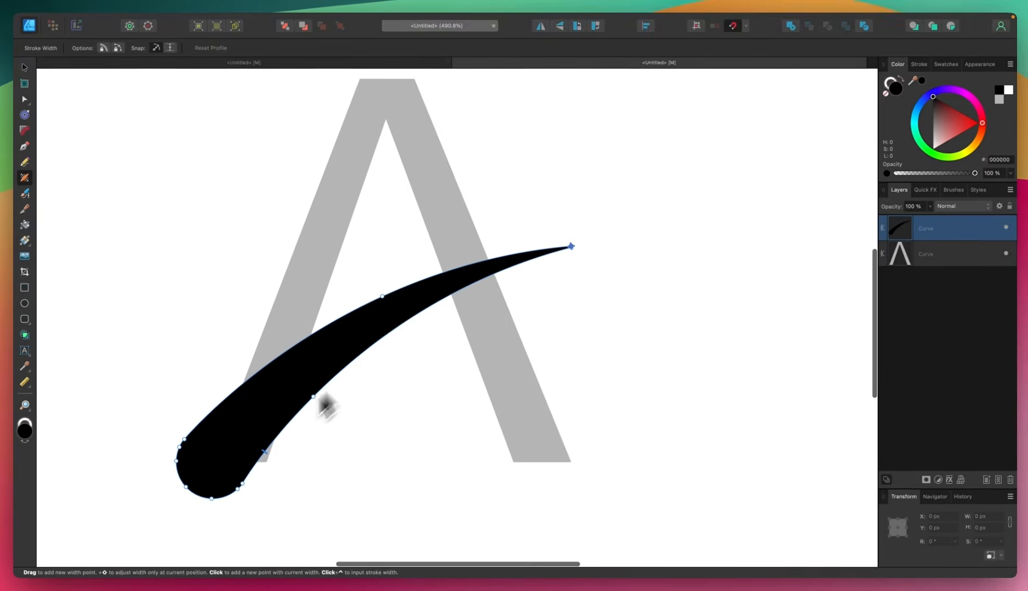
Step: Fill the expanded swoosh with white FFFFFF and the letter beneath it with black 000000
{"action": "left_click", "coordinate": [25, 68]}
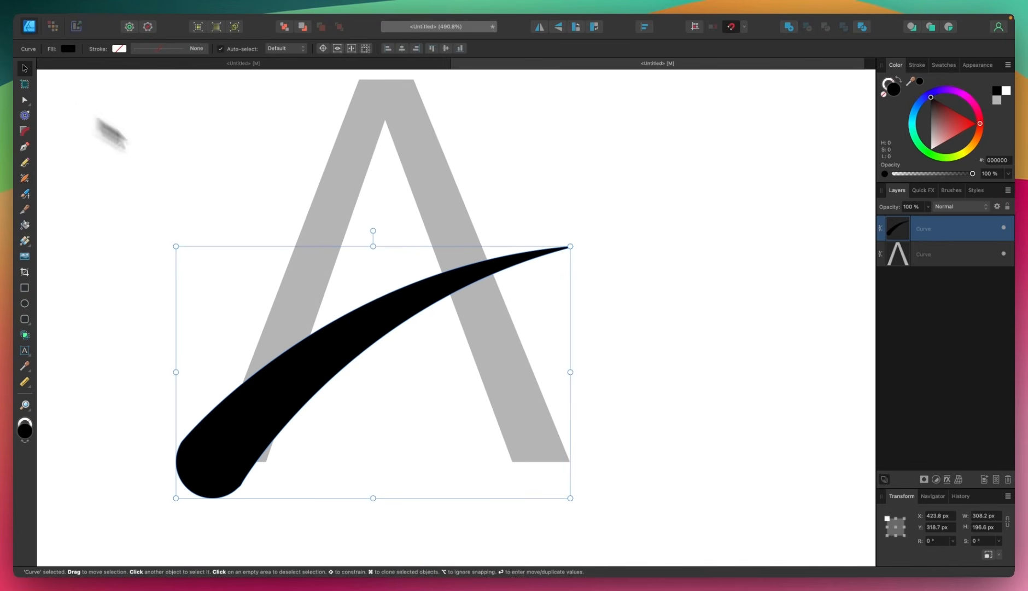
{"action": "scroll", "coordinate": [404, 282], "scroll_direction": "up", "scroll_amount": 1}
{"action": "left_click_drag", "start_coordinate": [943, 128], "coordinate": [913, 232]}
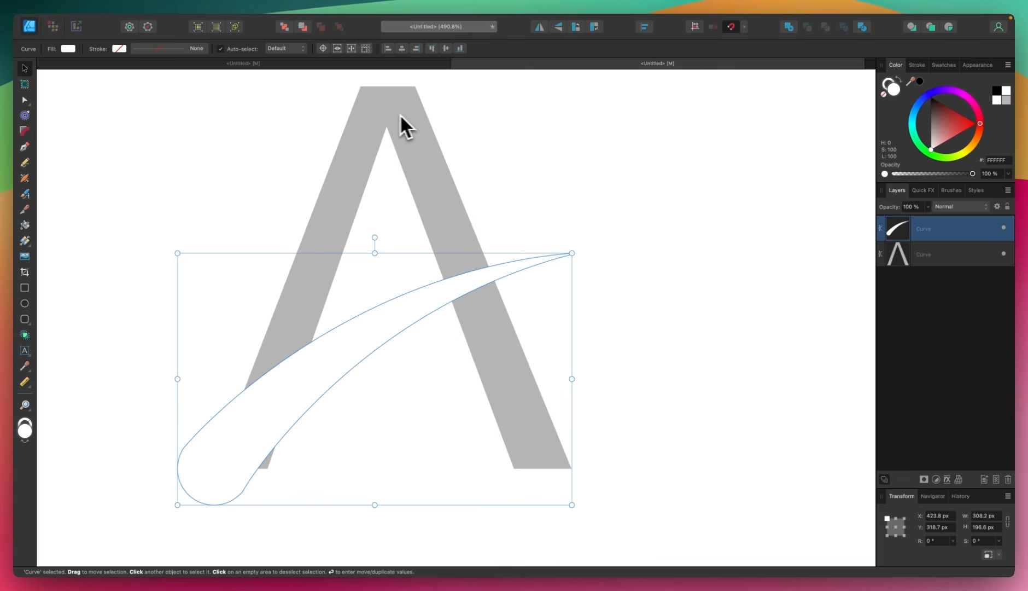
{"action": "left_click", "coordinate": [421, 148]}
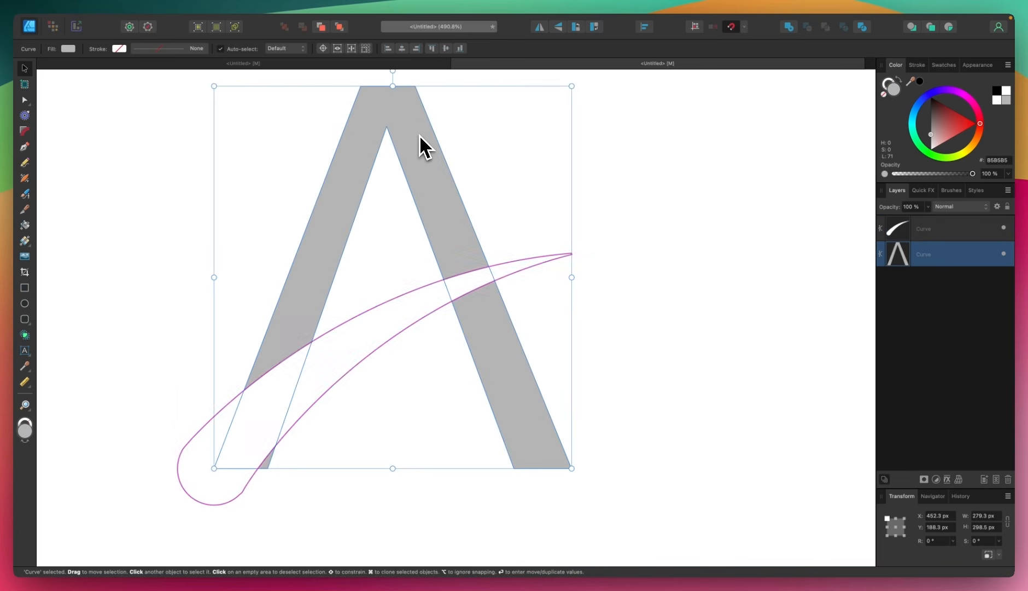
{"action": "left_click_drag", "start_coordinate": [948, 121], "coordinate": [911, 80]}
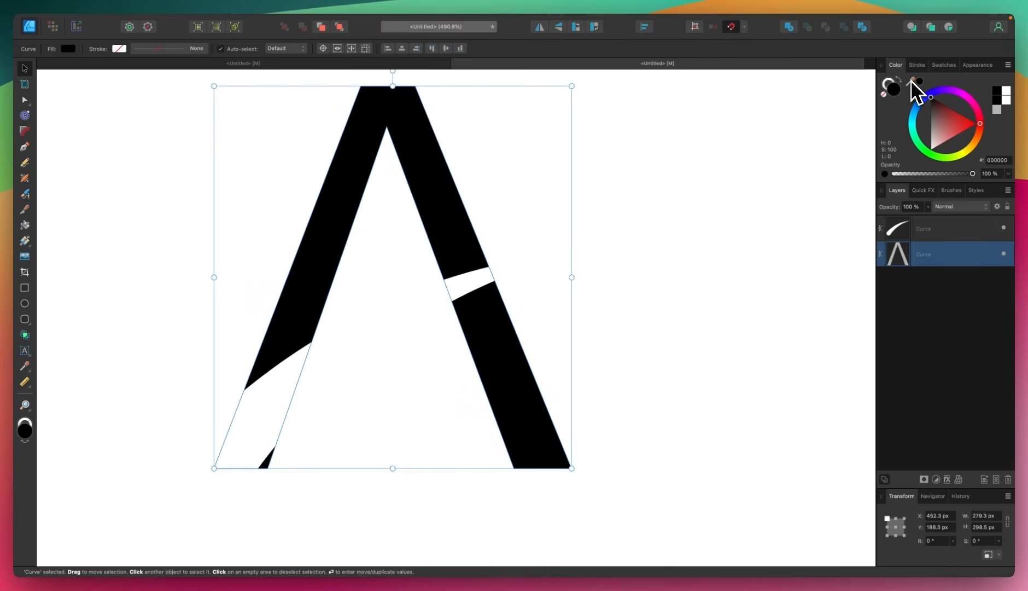
Step: Duplicate the white swoosh and fill the lower copy with black 000000
{"action": "left_click", "coordinate": [394, 331]}
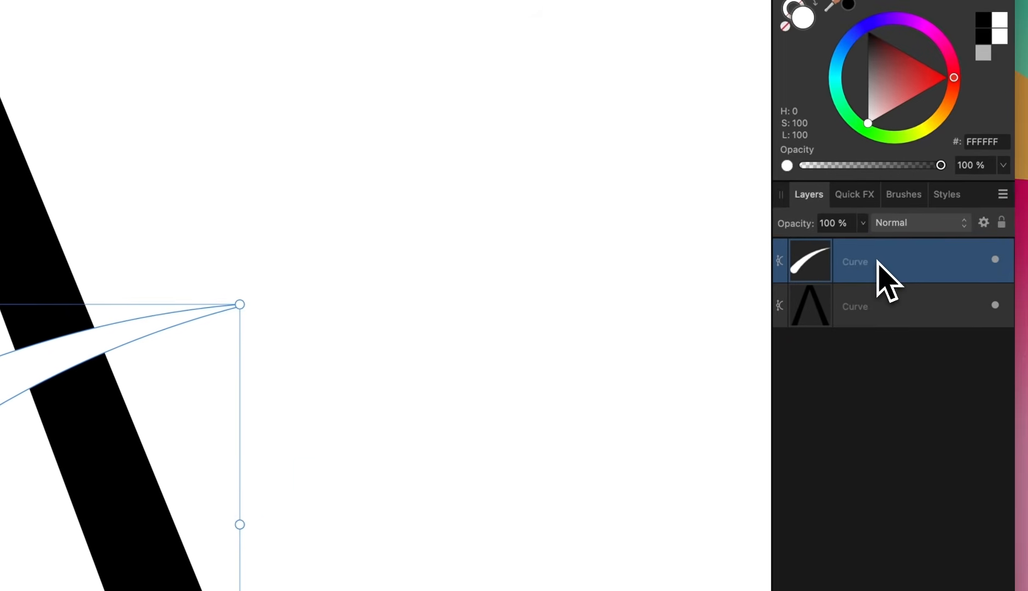
{"action": "right_click", "coordinate": [937, 229]}
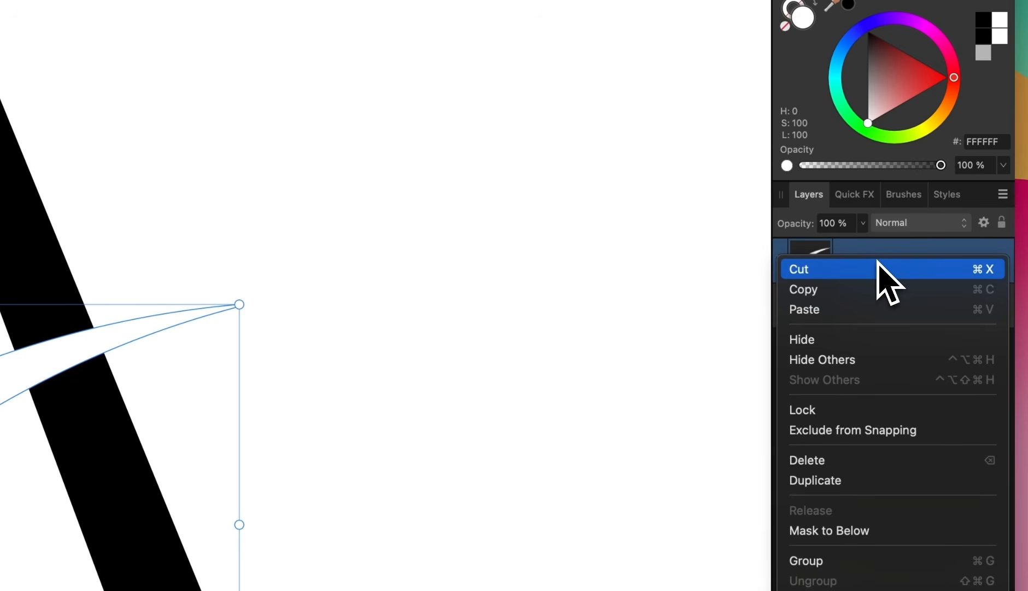
{"action": "left_click", "coordinate": [837, 480]}
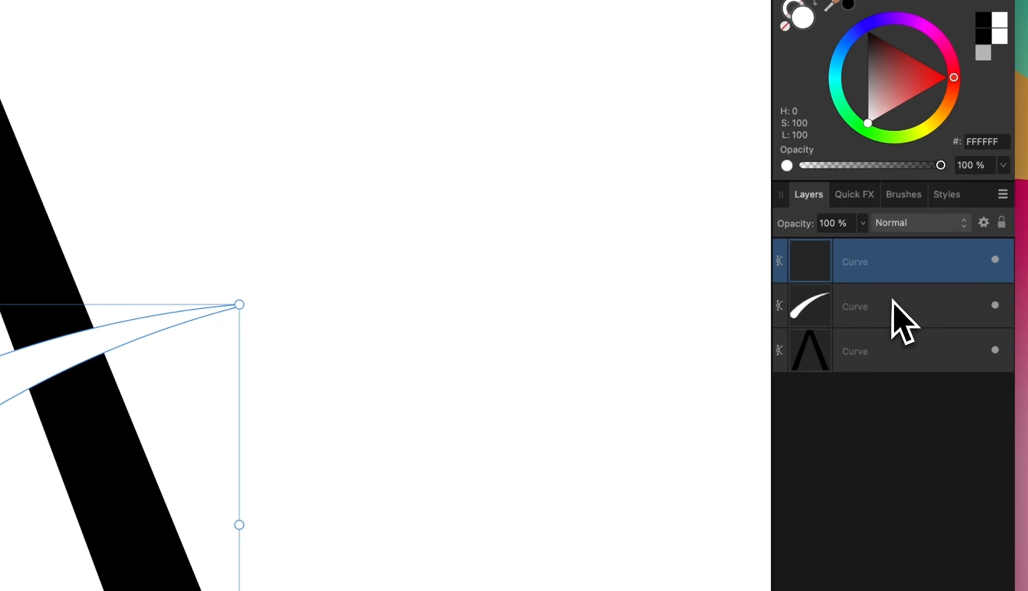
{"action": "left_click", "coordinate": [861, 313]}
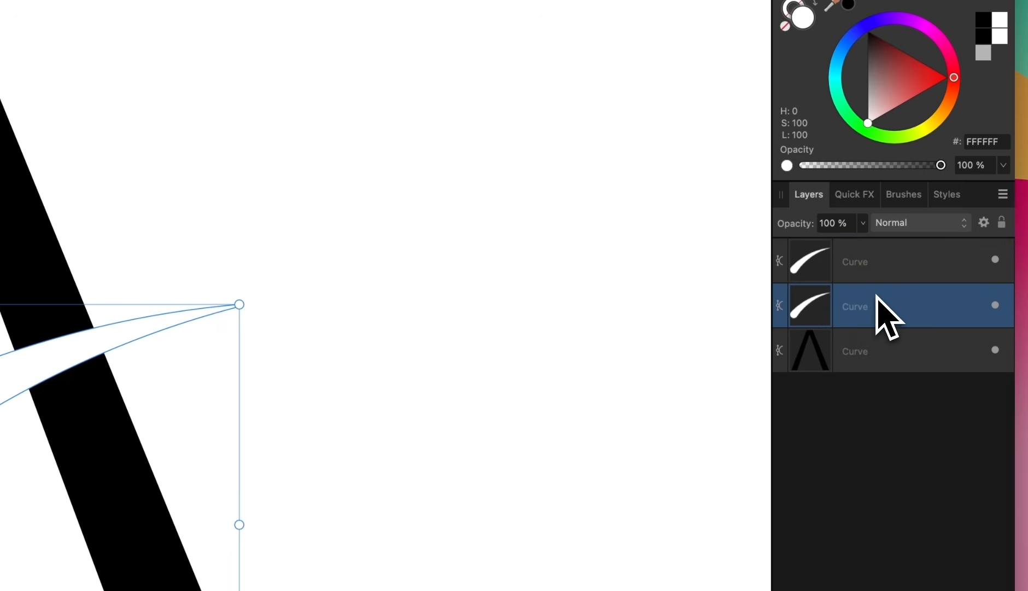
{"action": "left_click_drag", "start_coordinate": [902, 75], "coordinate": [843, 5]}
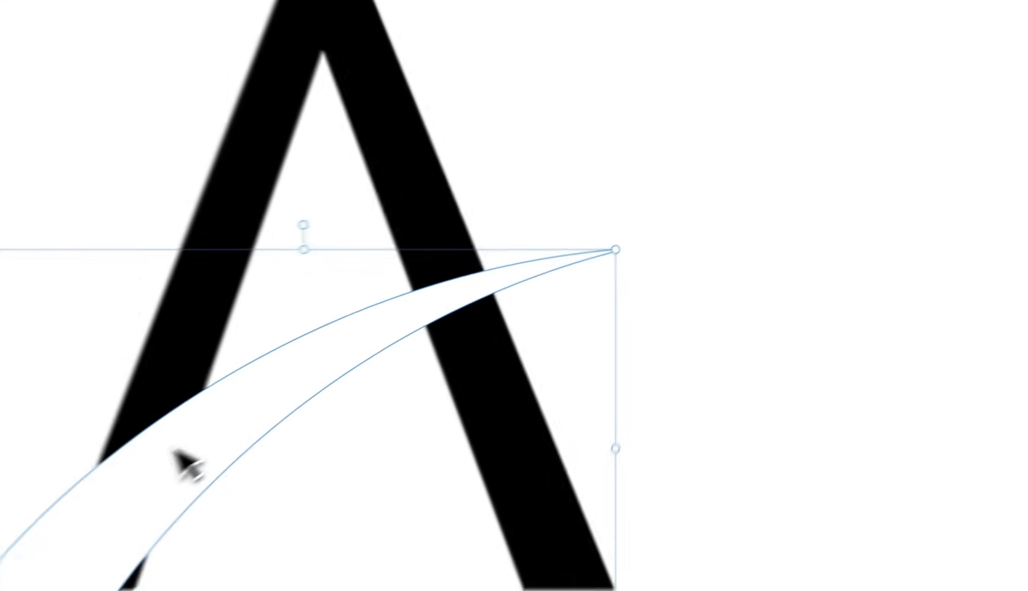
Step: Move the black swoosh left and down to about X 335 px, Y 348 px, forming a spur on the left leg like the finished logo's
{"action": "scroll", "coordinate": [174, 449], "scroll_direction": "up", "scroll_amount": 5}
{"action": "left_click_drag", "start_coordinate": [295, 373], "coordinate": [257, 371]}
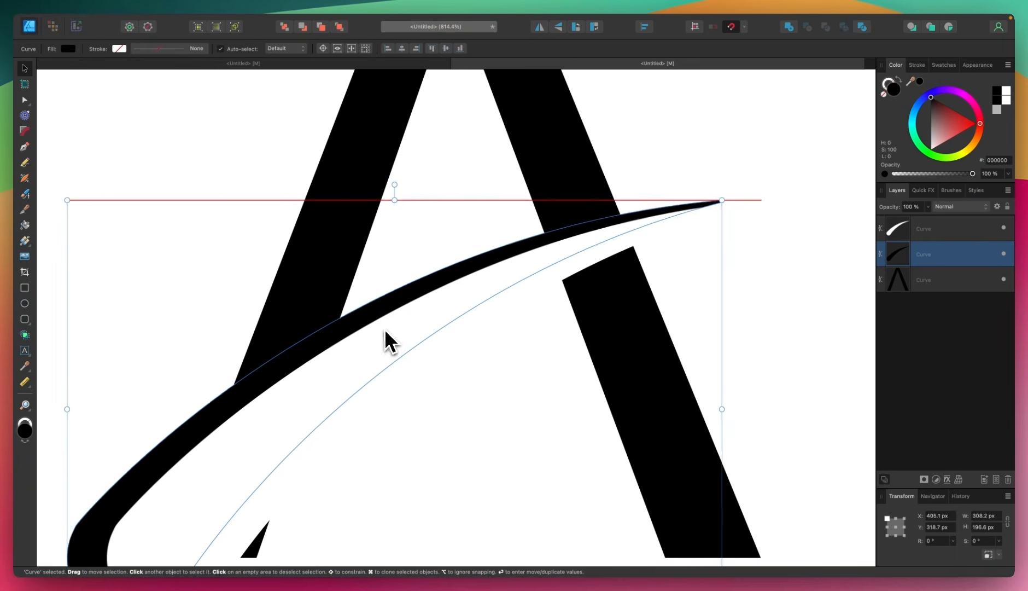
{"action": "left_click_drag", "start_coordinate": [386, 329], "coordinate": [260, 384]}
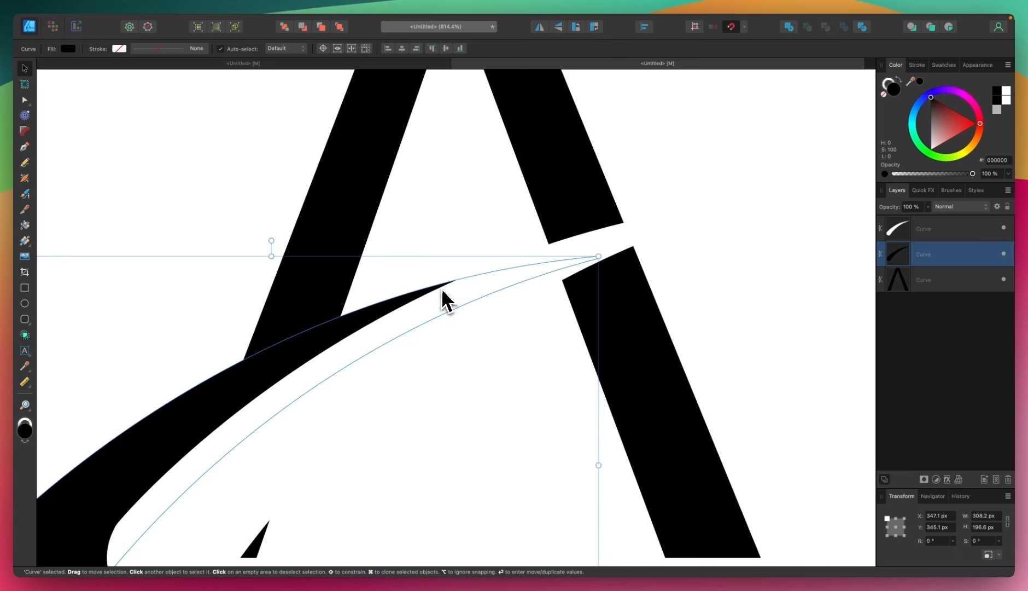
{"action": "left_click", "coordinate": [239, 64]}
{"action": "scroll", "coordinate": [622, 293], "scroll_direction": "up", "scroll_amount": 3}
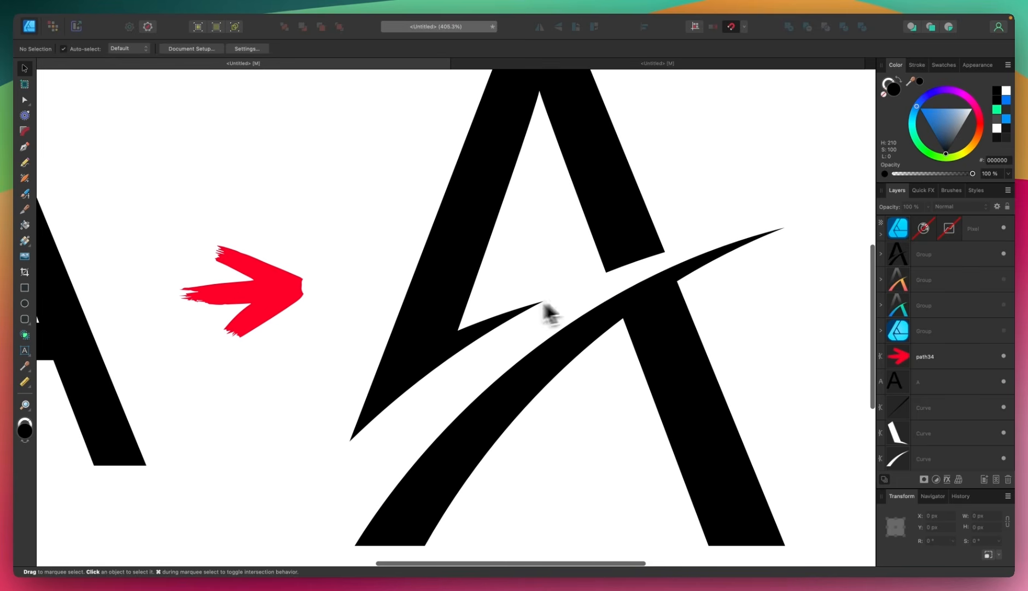
{"action": "scroll", "coordinate": [486, 361], "scroll_direction": "down", "scroll_amount": 3}
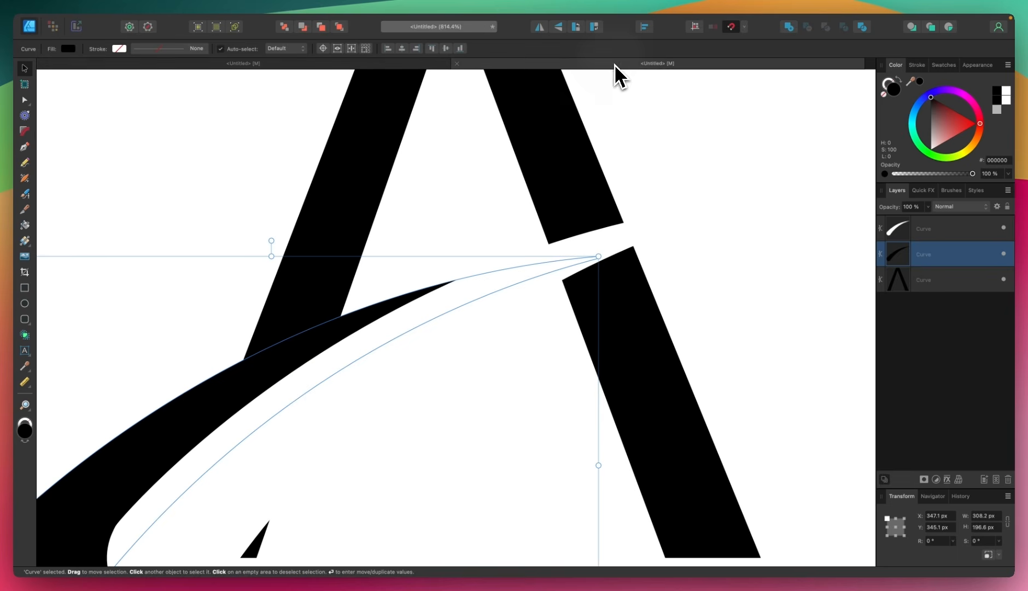
{"action": "left_click_drag", "start_coordinate": [341, 339], "coordinate": [314, 345]}
{"action": "scroll", "coordinate": [311, 345], "scroll_direction": "down", "scroll_amount": 3}
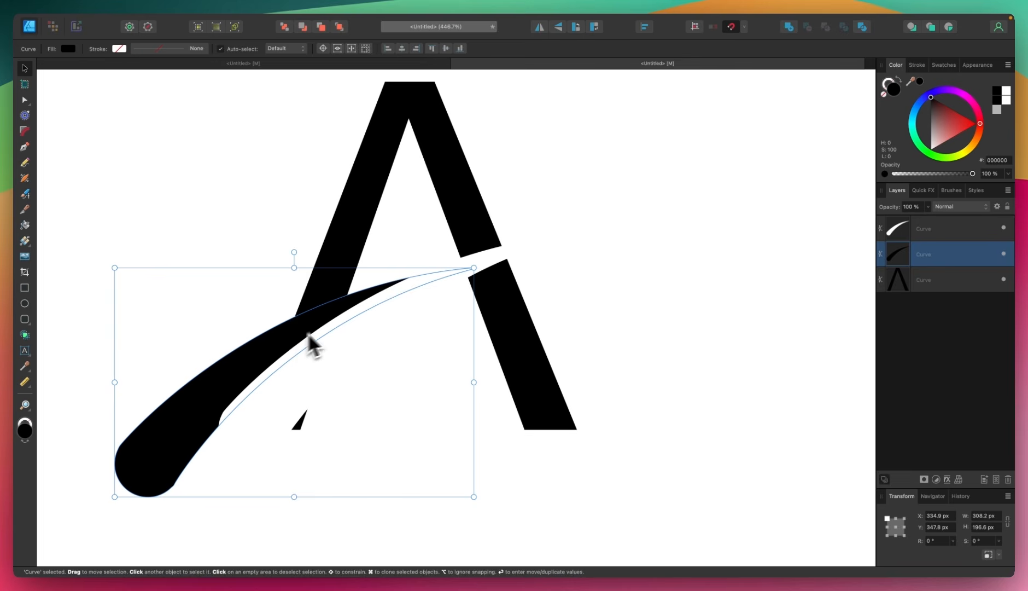
{"action": "scroll", "coordinate": [343, 339], "scroll_direction": "up", "scroll_amount": 4}
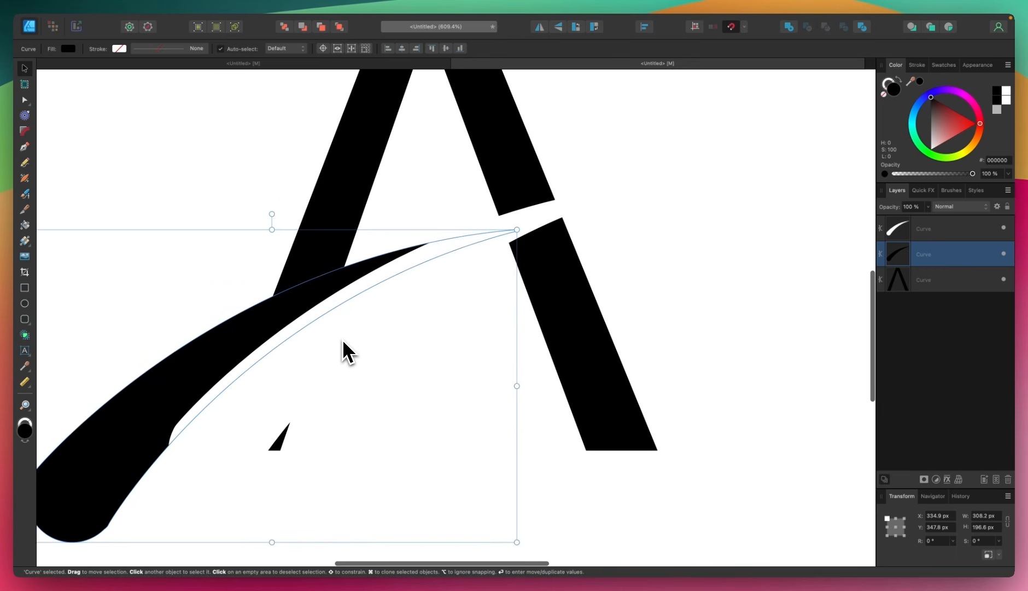
Step: Duplicate the white swoosh again and fill the copy directly beneath the top one with black 000000
{"action": "left_click", "coordinate": [935, 236]}
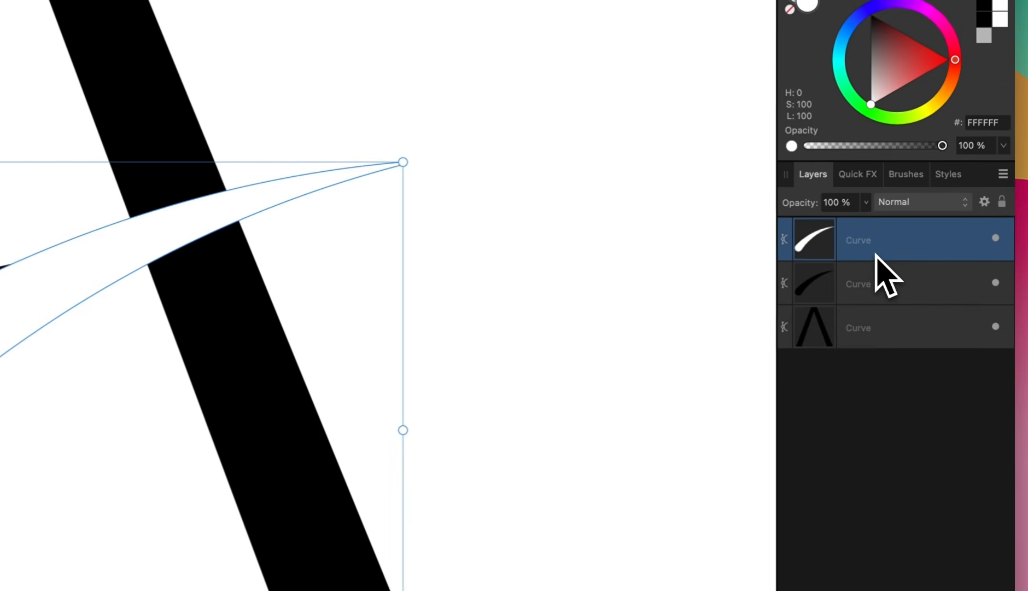
{"action": "right_click", "coordinate": [873, 245]}
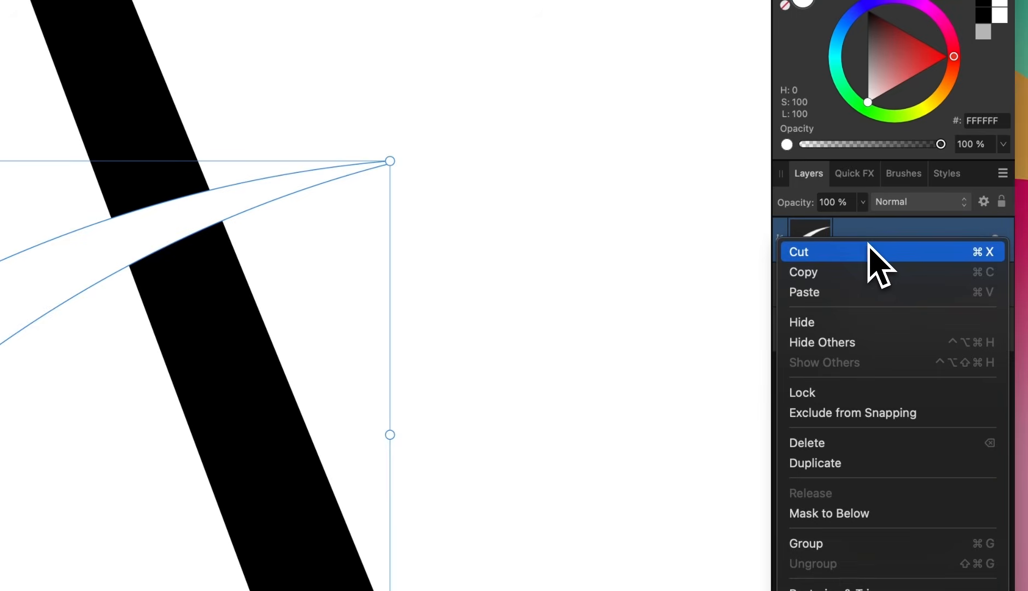
{"action": "left_click", "coordinate": [845, 463]}
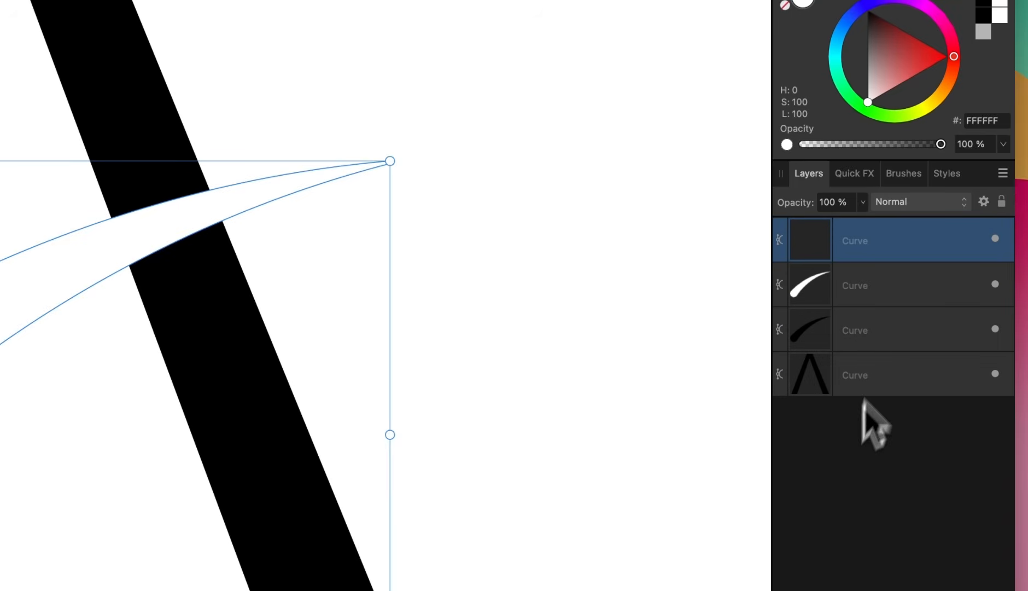
{"action": "left_click", "coordinate": [869, 293]}
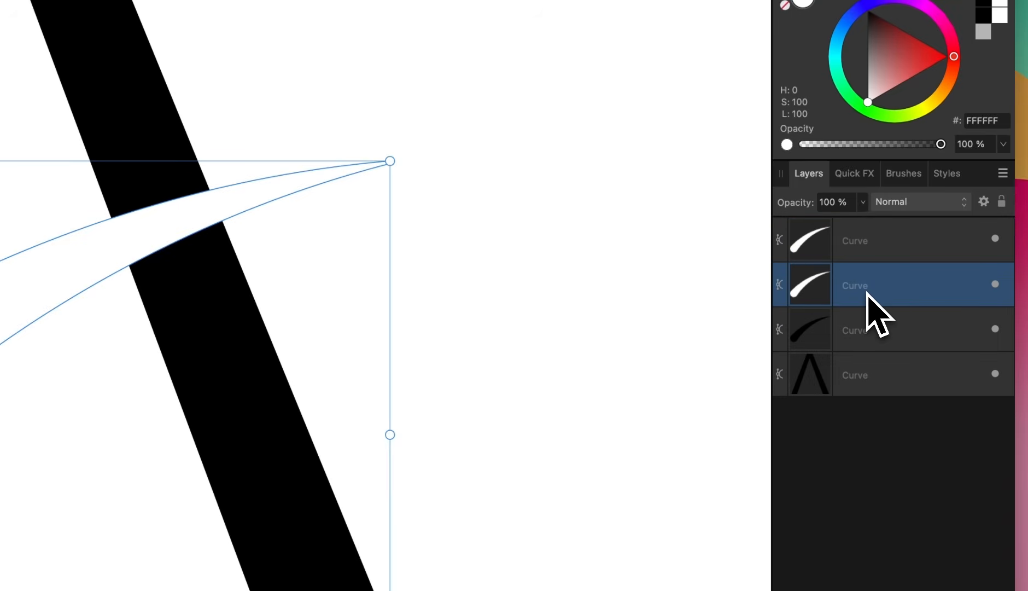
{"action": "left_click_drag", "start_coordinate": [903, 60], "coordinate": [786, 85]}
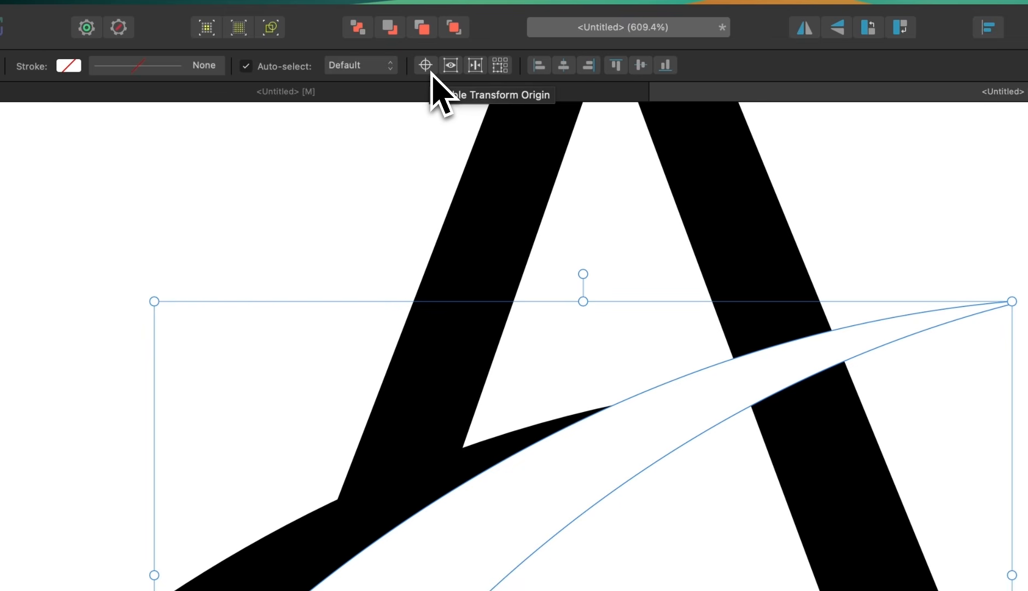
Step: Enable the transform origin for the new black swoosh and place it on the swoosh's upper-right tip
{"action": "left_click", "coordinate": [432, 73]}
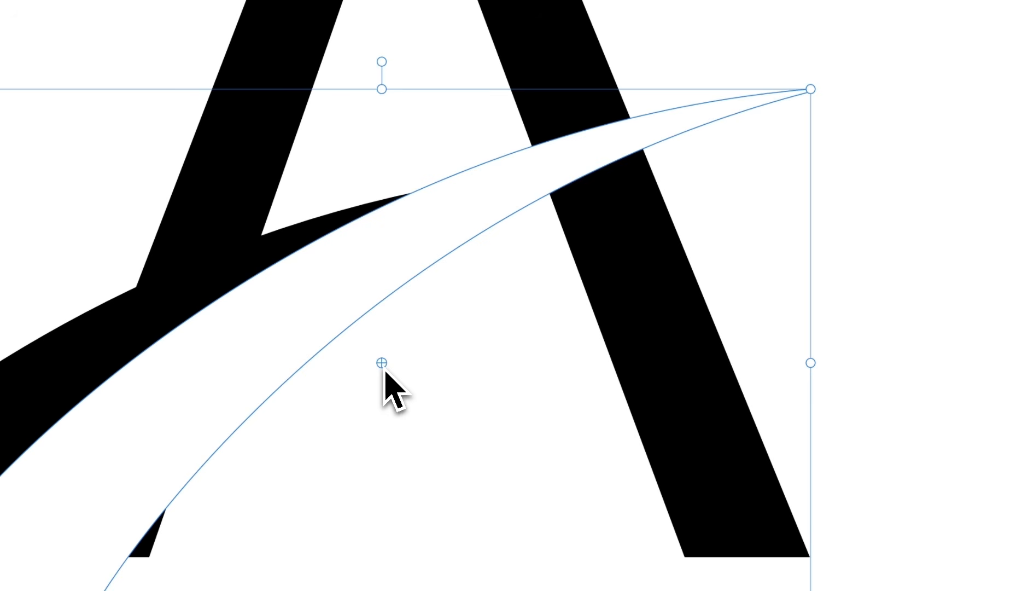
{"action": "left_click_drag", "start_coordinate": [383, 365], "coordinate": [816, 97]}
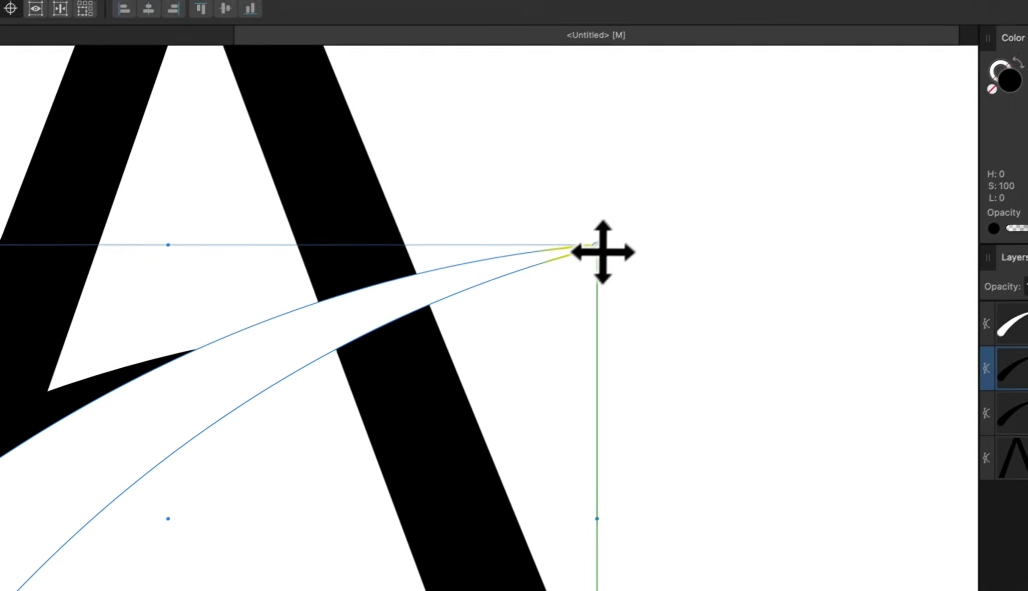
{"action": "left_click_drag", "start_coordinate": [601, 252], "coordinate": [601, 250]}
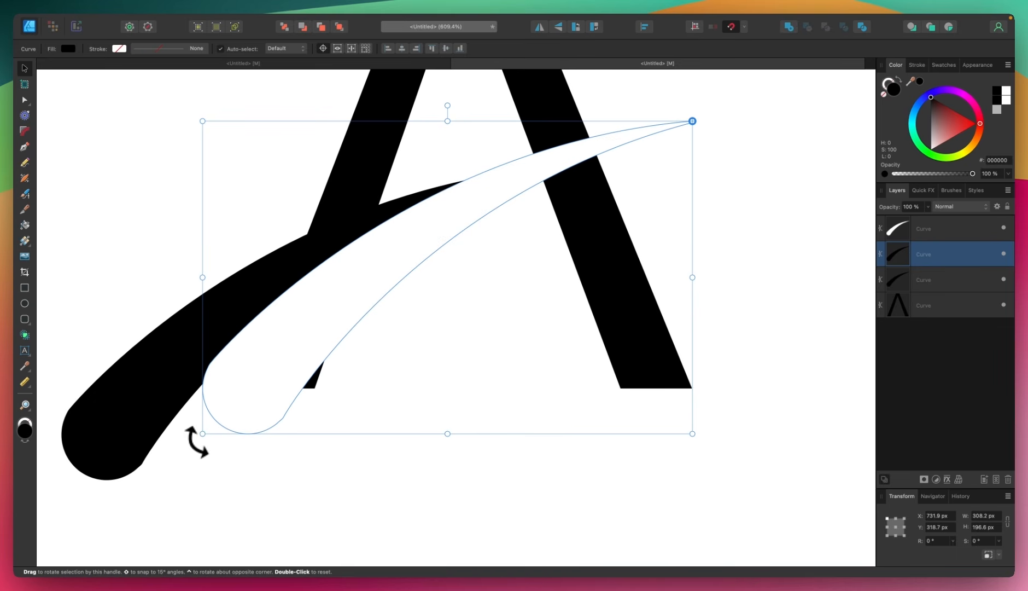
Step: Rotate the selected black swoosh about its upper-right tip to 7.9°, so its rounded end swings down, and deselect it
{"action": "left_click_drag", "start_coordinate": [196, 442], "coordinate": [281, 479]}
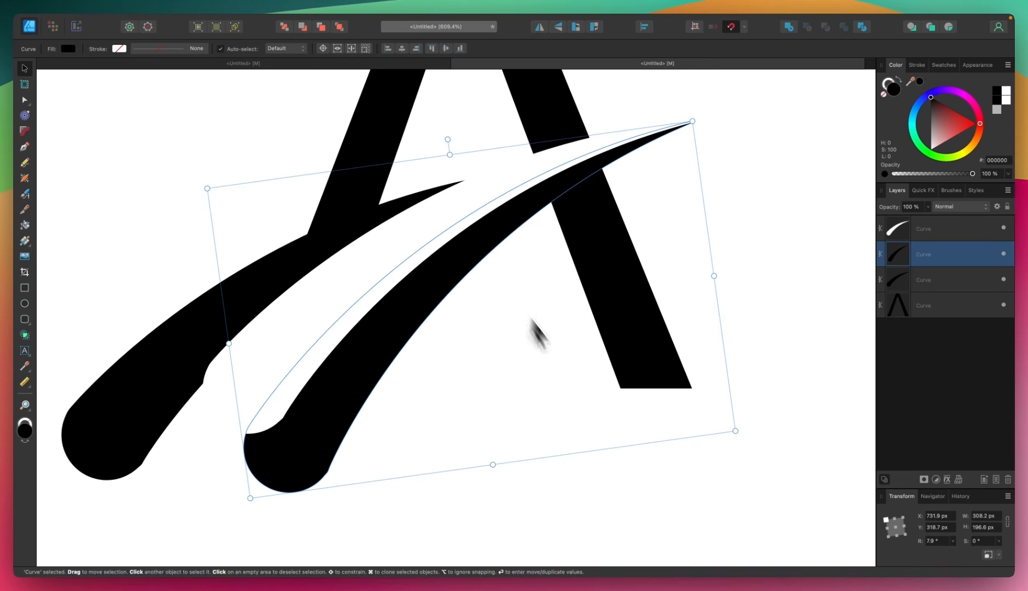
{"action": "scroll", "coordinate": [569, 382], "scroll_direction": "down", "scroll_amount": 5}
{"action": "scroll", "coordinate": [589, 397], "scroll_direction": "down", "scroll_amount": 2}
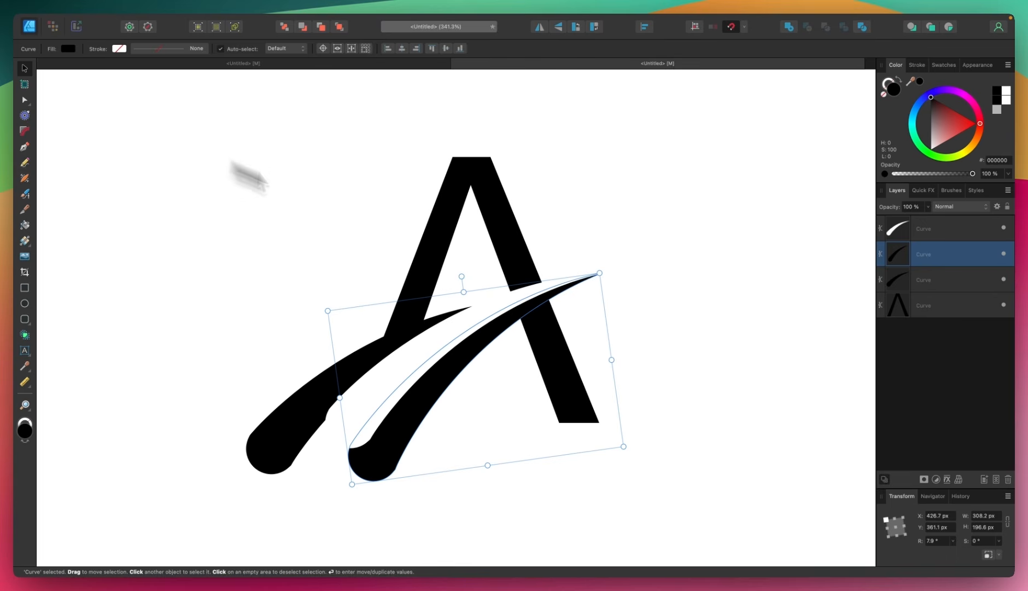
{"action": "scroll", "coordinate": [478, 259], "scroll_direction": "down", "scroll_amount": 2}
{"action": "left_click", "coordinate": [634, 339]}
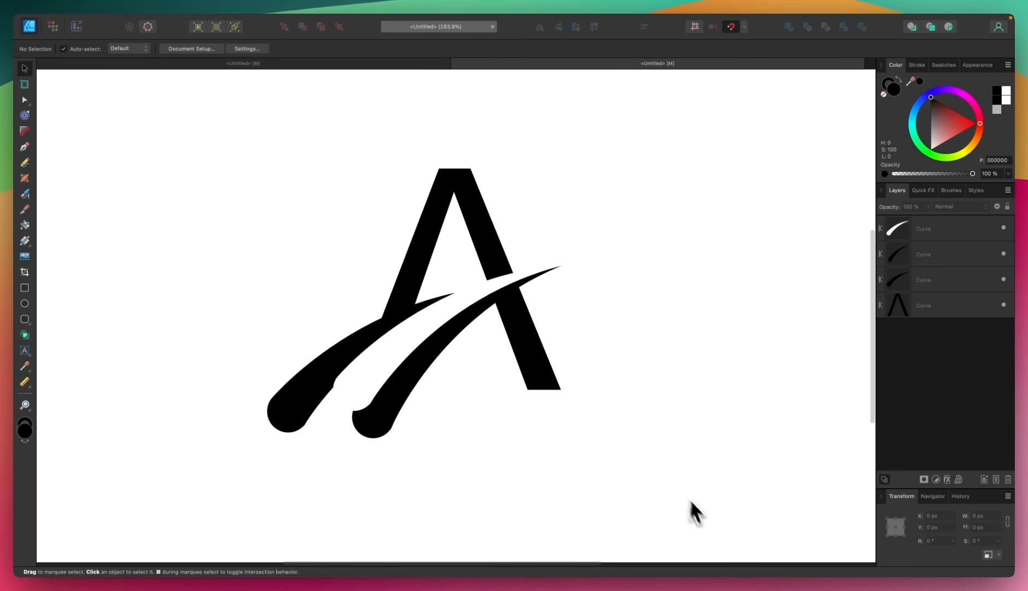
Step: Select all four shapes and use the Shape Builder in subtract mode to delete the spur swoosh's part outside the left leg
{"action": "left_click_drag", "start_coordinate": [708, 517], "coordinate": [160, 125]}
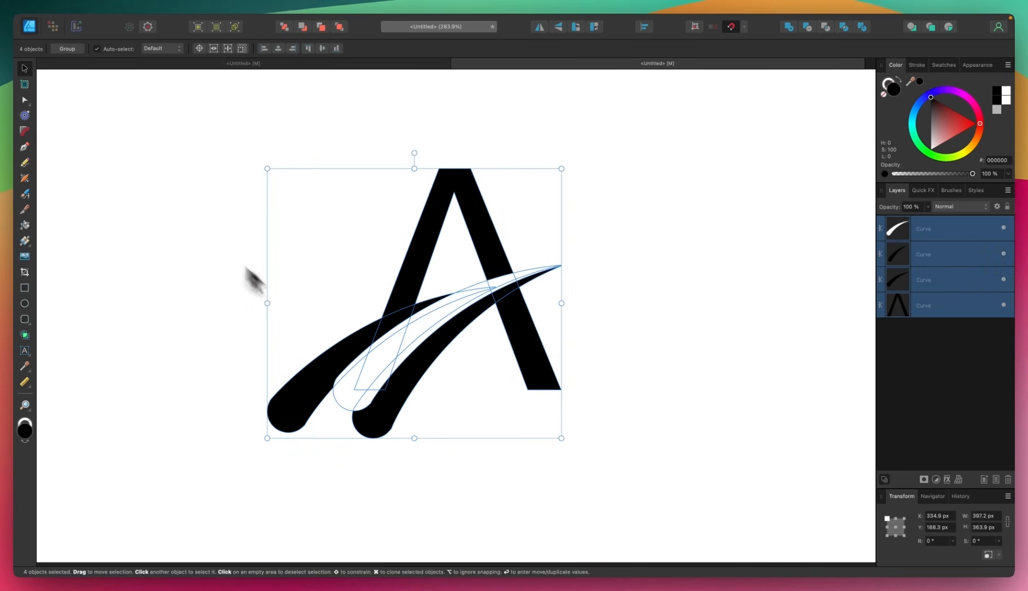
{"action": "scroll", "coordinate": [423, 295], "scroll_direction": "up", "scroll_amount": 3}
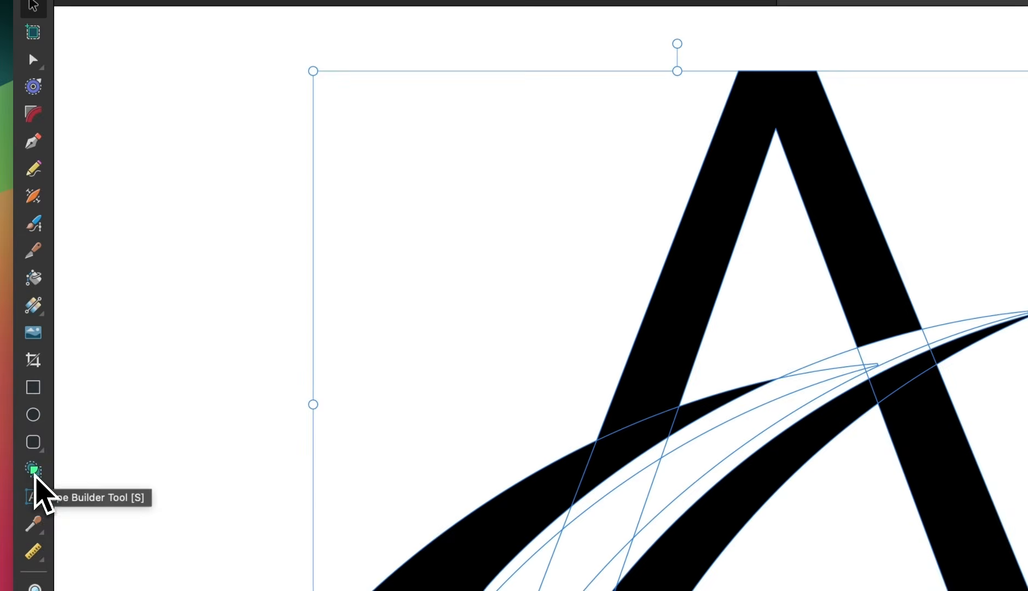
{"action": "left_click", "coordinate": [24, 336]}
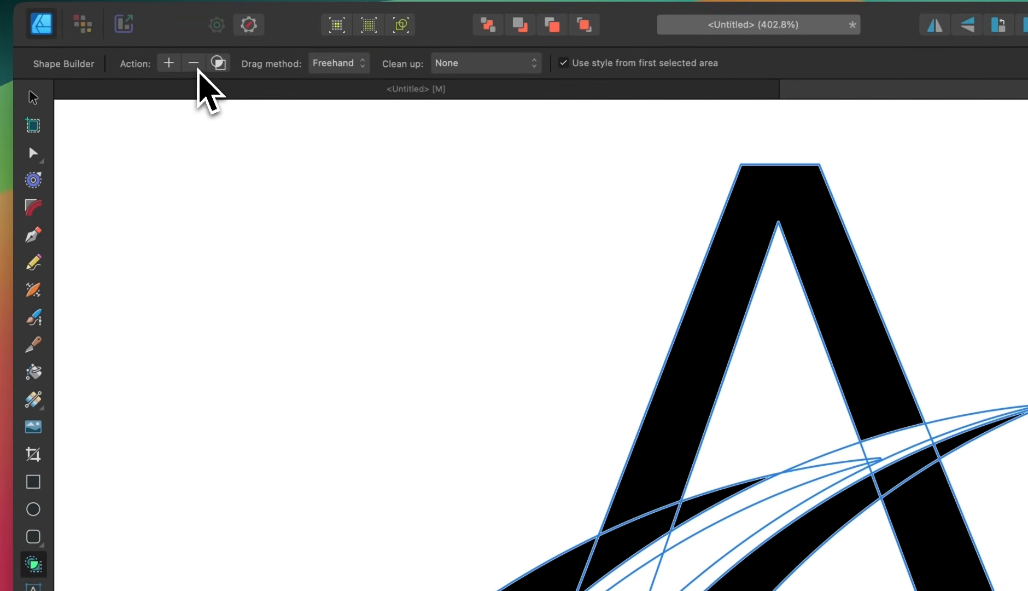
{"action": "left_click", "coordinate": [193, 64]}
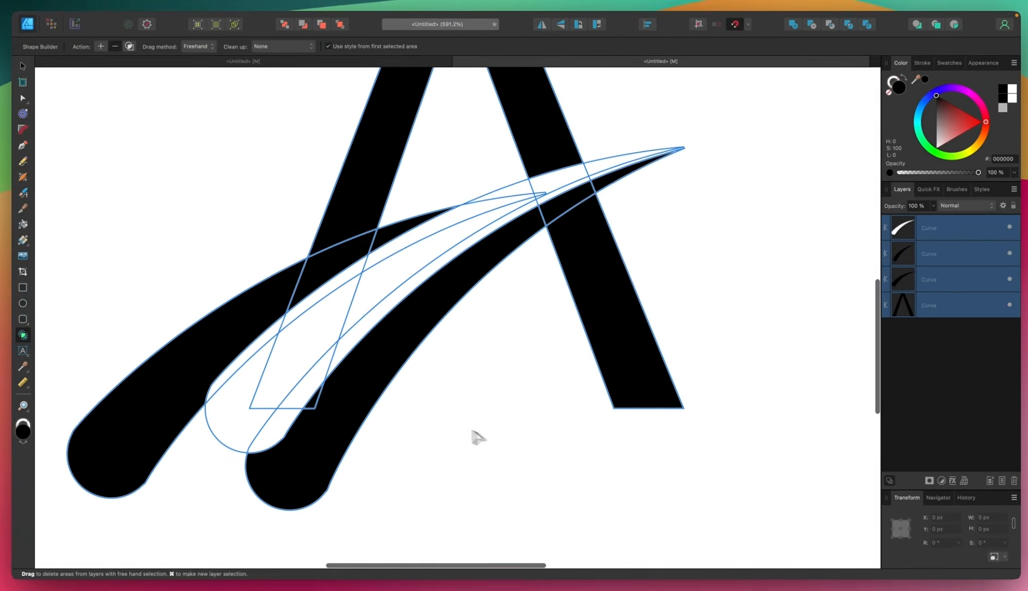
{"action": "left_click", "coordinate": [214, 326]}
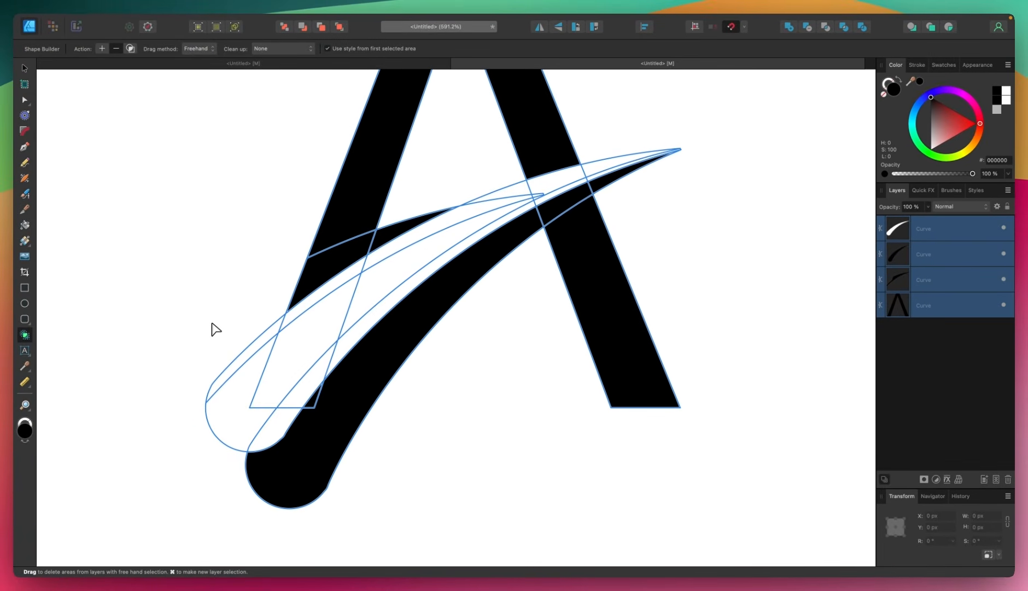
Step: Delete the overlapping areas at the white swoosh's lower end, including the left leg's foot, with the Shape Builder
{"action": "scroll", "coordinate": [248, 328], "scroll_direction": "up", "scroll_amount": 3}
{"action": "left_click_drag", "start_coordinate": [138, 277], "coordinate": [194, 362]}
{"action": "left_click_drag", "start_coordinate": [253, 350], "coordinate": [207, 424]}
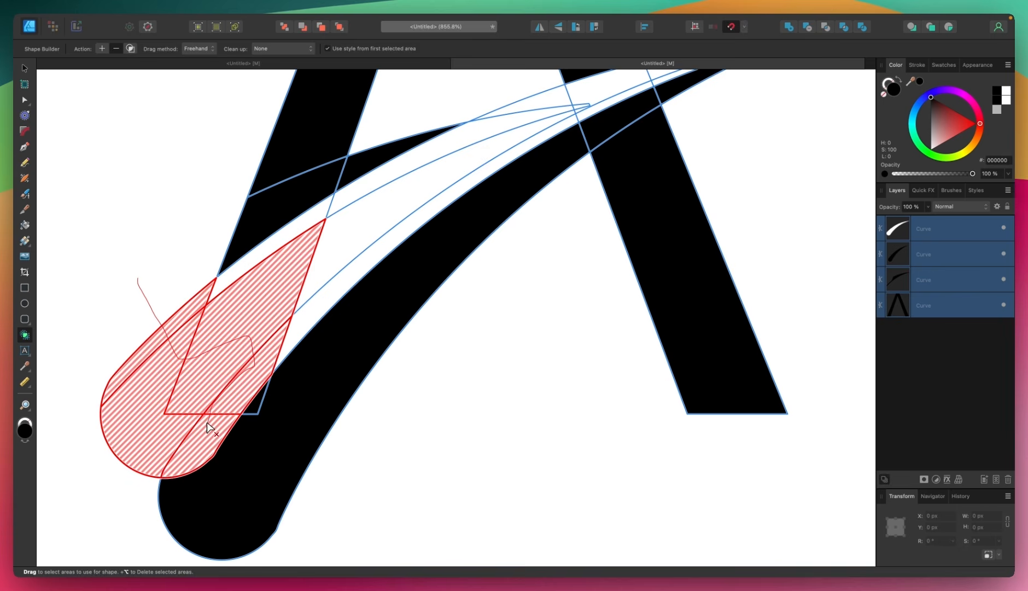
{"action": "mouse_move", "coordinate": [254, 346]}
{"action": "left_mouse_down"}
{"action": "mouse_move", "coordinate": [298, 318]}
{"action": "mouse_move", "coordinate": [343, 197]}
{"action": "mouse_move", "coordinate": [316, 207]}
{"action": "mouse_move", "coordinate": [309, 260]}
{"action": "left_mouse_up"}
Step: Delete the remaining white swoosh areas crossing the right leg up to the tip, leaving a clean gap above the black swoosh
{"action": "scroll", "coordinate": [464, 180], "scroll_direction": "up", "scroll_amount": 5}
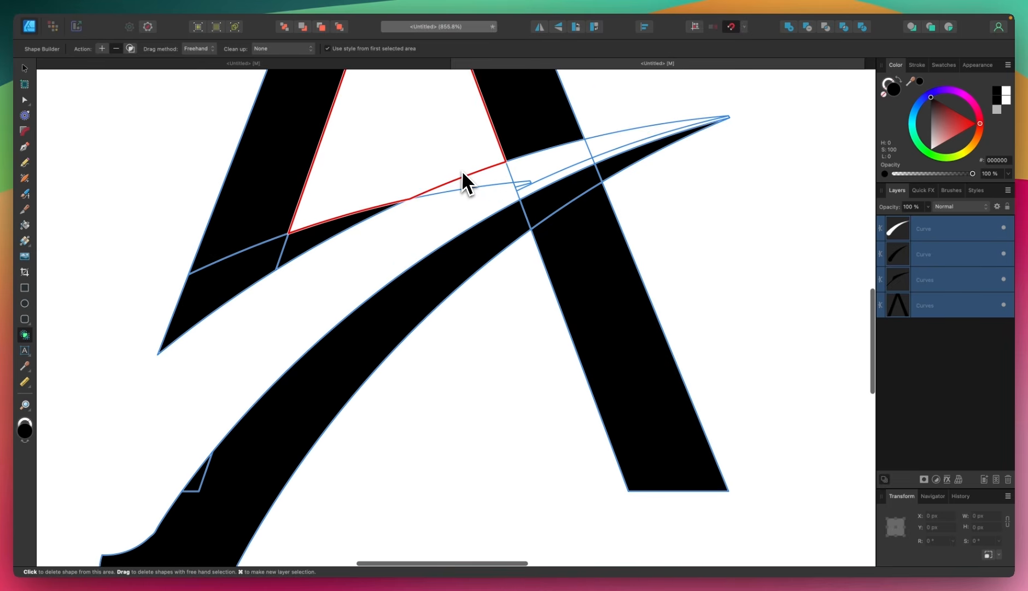
{"action": "scroll", "coordinate": [545, 157], "scroll_direction": "up", "scroll_amount": 1}
{"action": "left_click_drag", "start_coordinate": [372, 241], "coordinate": [535, 181]}
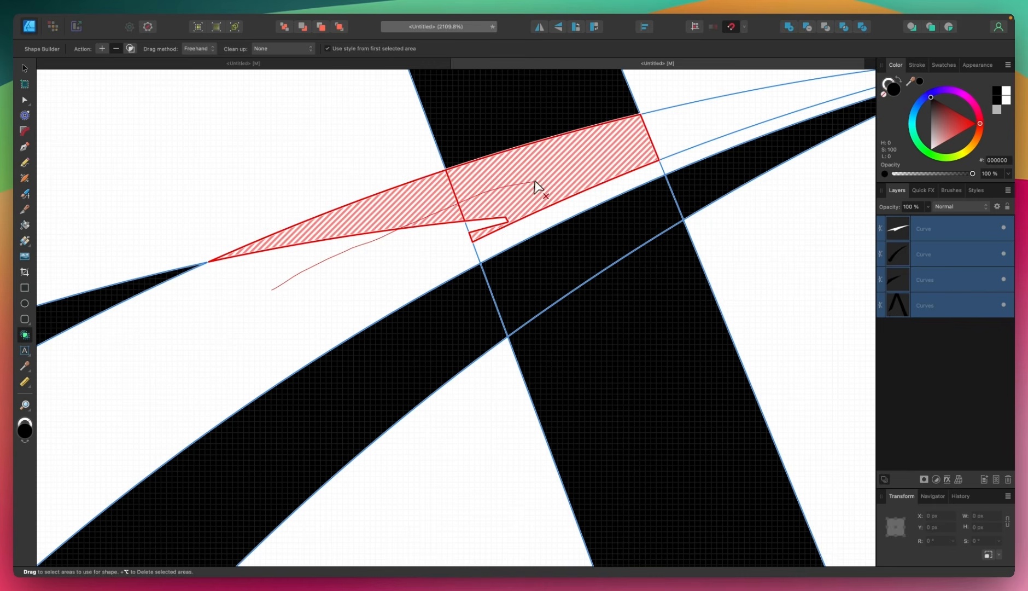
{"action": "mouse_move", "coordinate": [497, 231]}
{"action": "left_mouse_down"}
{"action": "mouse_move", "coordinate": [489, 203]}
{"action": "mouse_move", "coordinate": [483, 239]}
{"action": "mouse_move", "coordinate": [464, 252]}
{"action": "mouse_move", "coordinate": [576, 180]}
{"action": "mouse_move", "coordinate": [689, 159]}
{"action": "left_mouse_up"}
{"action": "scroll", "coordinate": [464, 246], "scroll_direction": "down", "scroll_amount": 5}
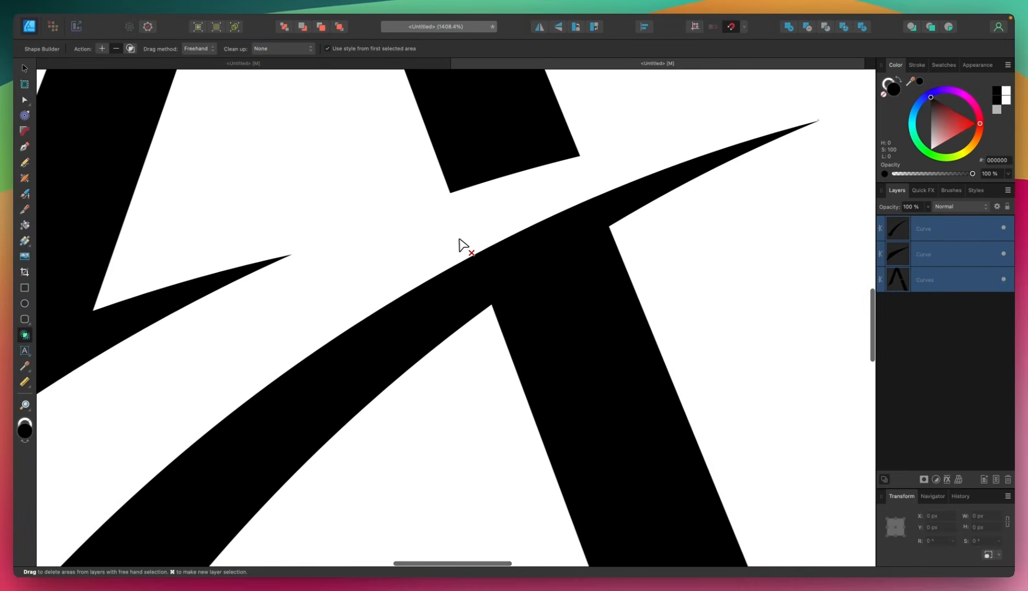
Step: Switch the Shape Builder to add mode and merge the left leg with its pointed spur into one shape
{"action": "scroll", "coordinate": [303, 363], "scroll_direction": "up", "scroll_amount": 5}
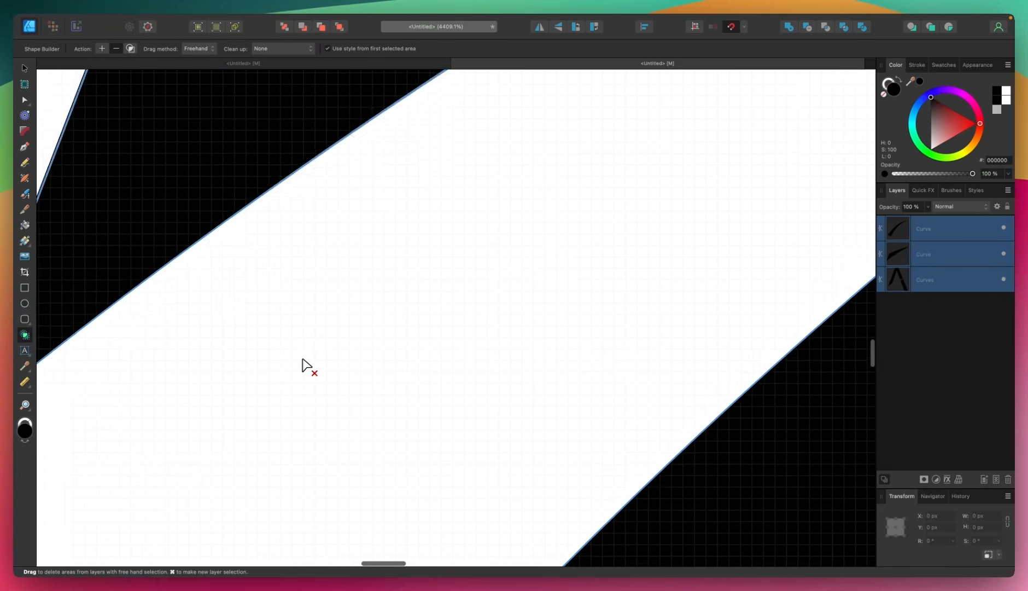
{"action": "scroll", "coordinate": [303, 362], "scroll_direction": "down", "scroll_amount": 5}
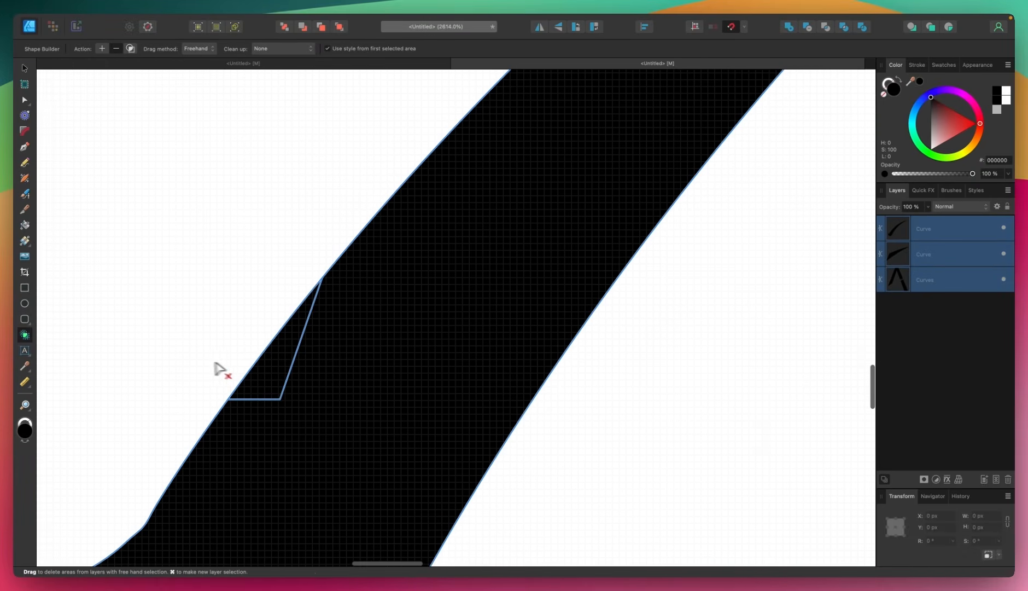
{"action": "scroll", "coordinate": [206, 365], "scroll_direction": "up", "scroll_amount": 7}
{"action": "scroll", "coordinate": [206, 365], "scroll_direction": "right", "scroll_amount": 6}
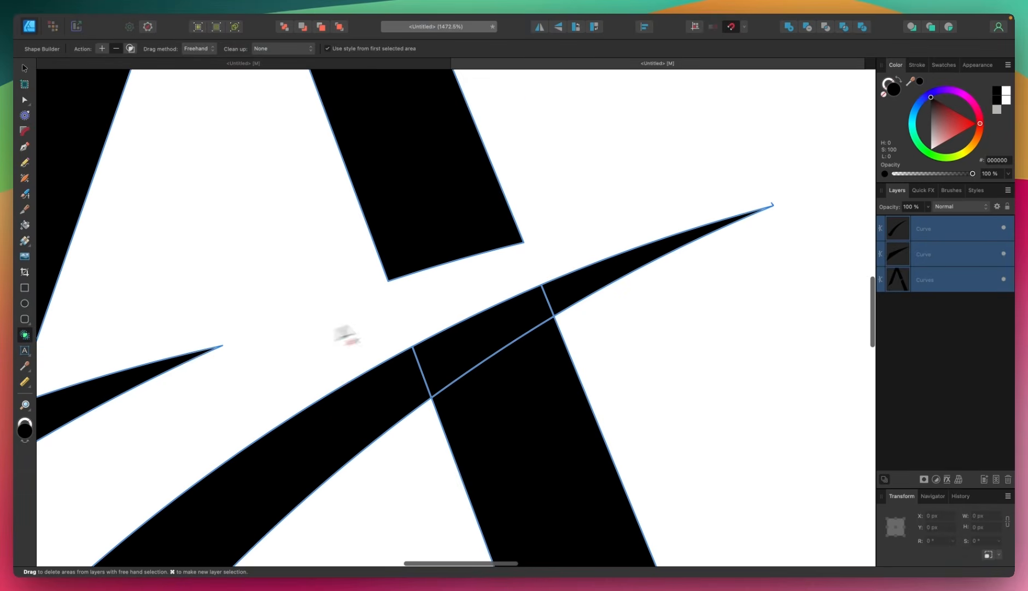
{"action": "scroll", "coordinate": [424, 308], "scroll_direction": "down", "scroll_amount": 2}
{"action": "scroll", "coordinate": [424, 301], "scroll_direction": "down", "scroll_amount": 5}
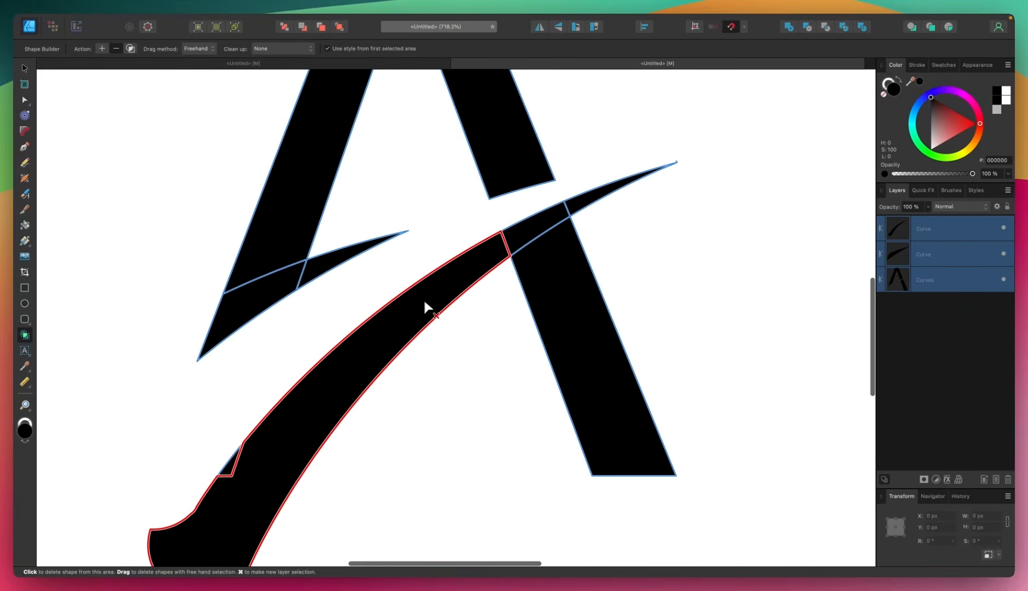
{"action": "left_click", "coordinate": [102, 50]}
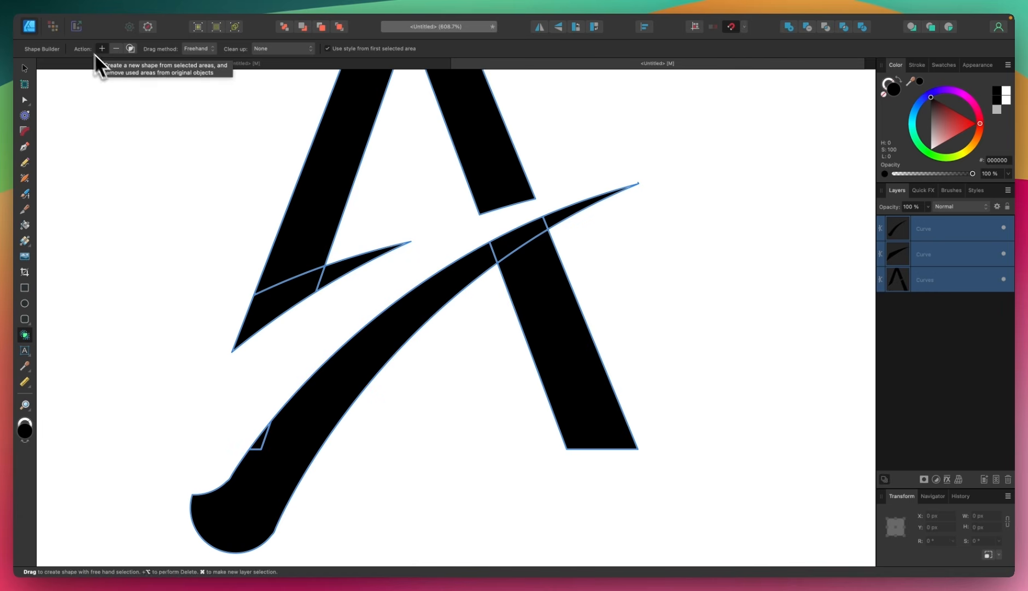
{"action": "scroll", "coordinate": [414, 363], "scroll_direction": "up", "scroll_amount": 3}
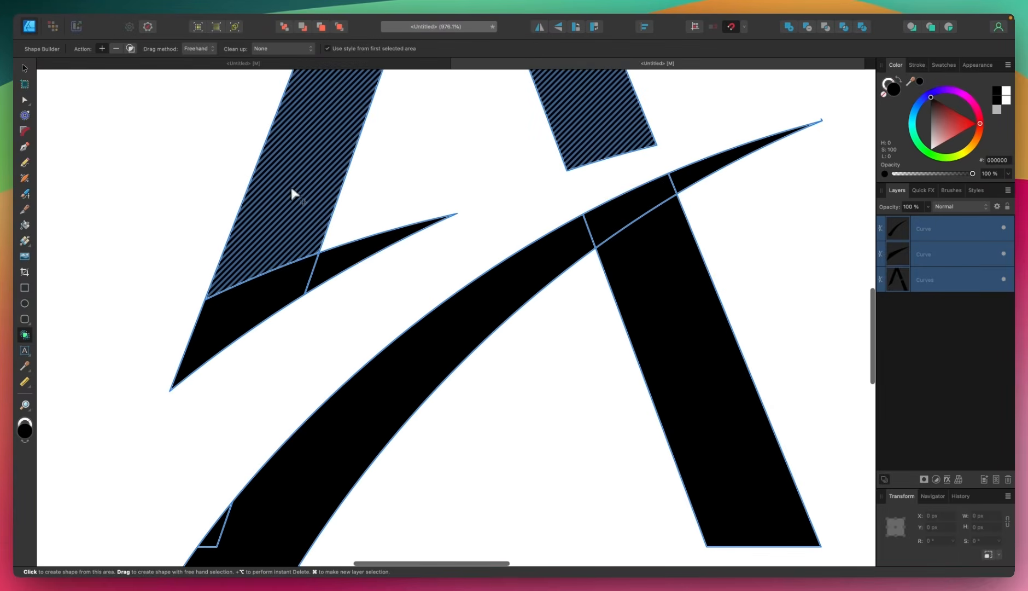
{"action": "mouse_move", "coordinate": [289, 183]}
{"action": "left_mouse_down"}
{"action": "mouse_move", "coordinate": [255, 292]}
{"action": "mouse_move", "coordinate": [351, 258]}
{"action": "mouse_move", "coordinate": [342, 258]}
{"action": "left_mouse_up"}
Step: Merge the right leg's lower part with the long black swoosh that crosses it
{"action": "scroll", "coordinate": [264, 218], "scroll_direction": "down", "scroll_amount": 2}
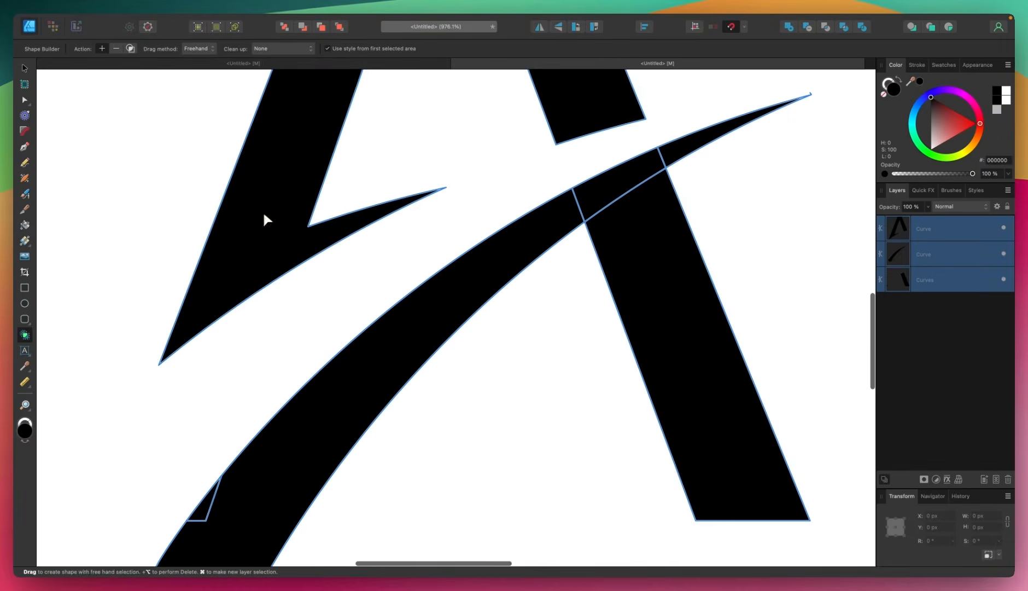
{"action": "mouse_move", "coordinate": [633, 333]}
{"action": "left_mouse_down"}
{"action": "mouse_move", "coordinate": [595, 248]}
{"action": "mouse_move", "coordinate": [587, 184]}
{"action": "mouse_move", "coordinate": [643, 160]}
{"action": "mouse_move", "coordinate": [505, 230]}
{"action": "mouse_move", "coordinate": [505, 240]}
{"action": "left_mouse_up"}
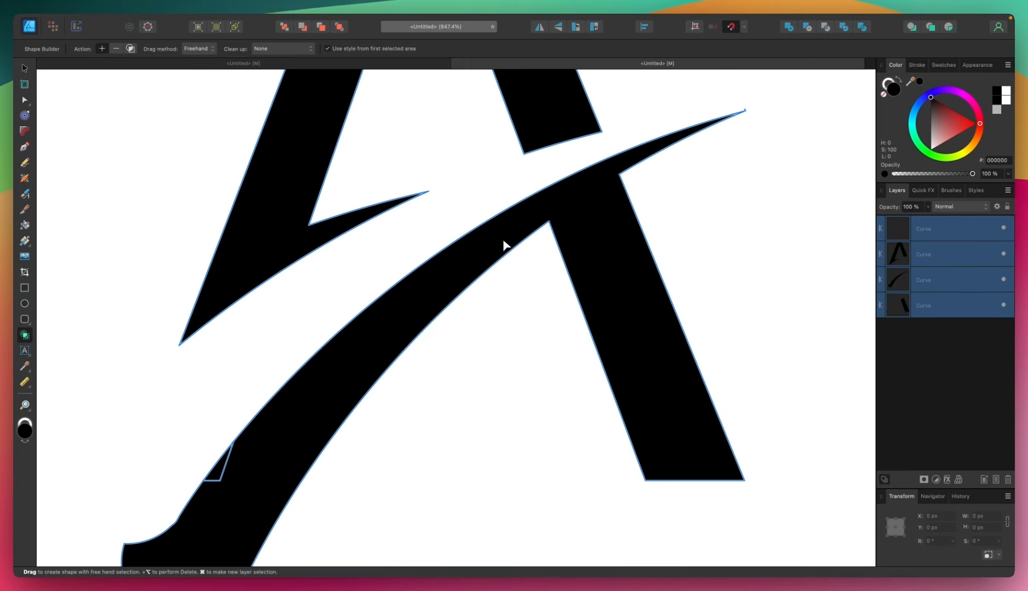
{"action": "scroll", "coordinate": [505, 240], "scroll_direction": "down", "scroll_amount": 4}
Step: Absorb the small leftover triangle near the long swoosh's lower end into the swoosh, then leave the Shape Builder and deselect everything
{"action": "scroll", "coordinate": [333, 405], "scroll_direction": "up", "scroll_amount": 12}
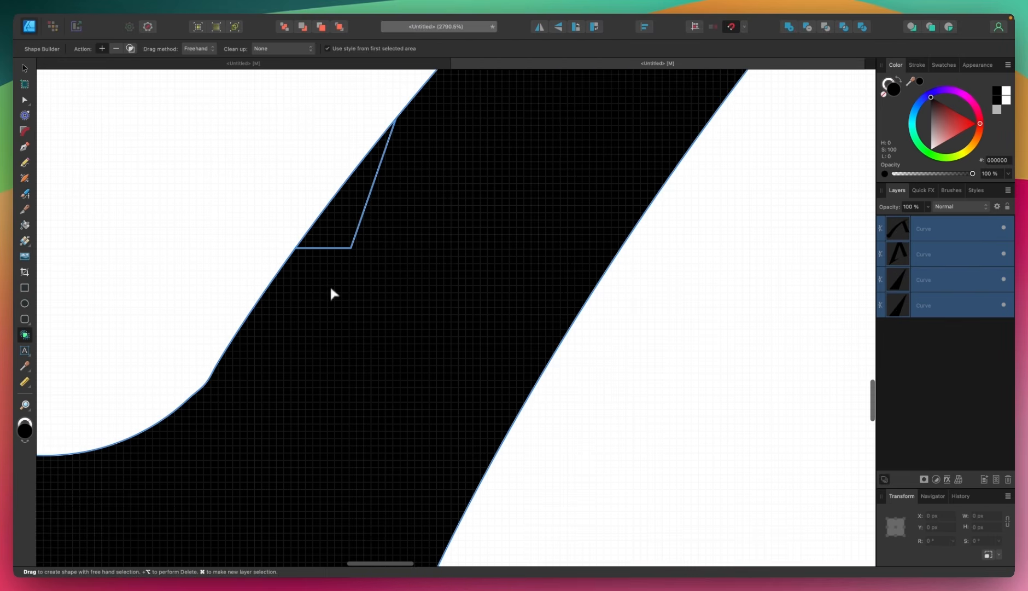
{"action": "left_click", "coordinate": [345, 229]}
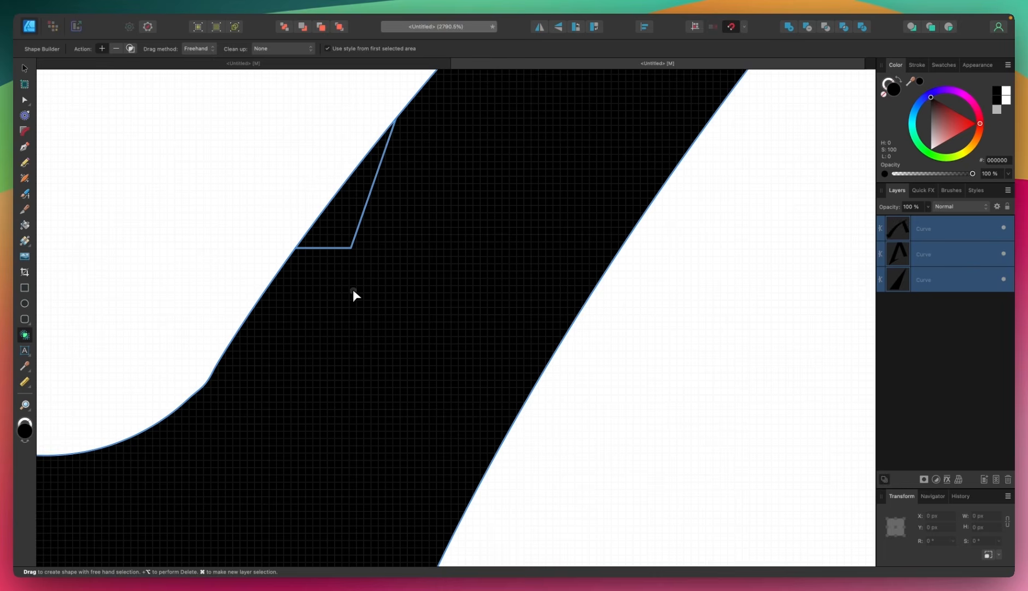
{"action": "left_click", "coordinate": [349, 228]}
{"action": "scroll", "coordinate": [358, 297], "scroll_direction": "down", "scroll_amount": 8}
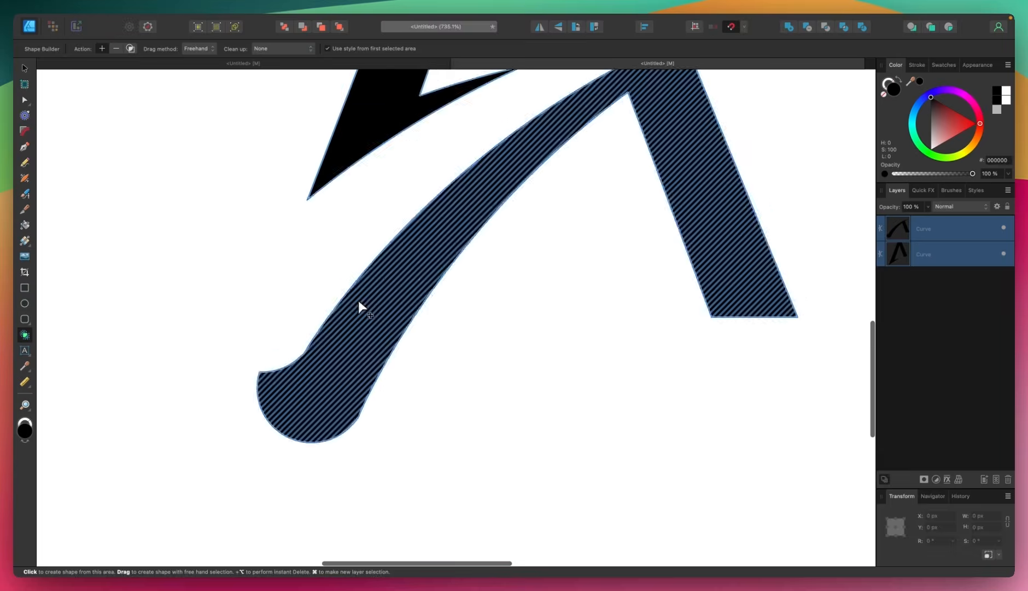
{"action": "scroll", "coordinate": [359, 301], "scroll_direction": "down", "scroll_amount": 3}
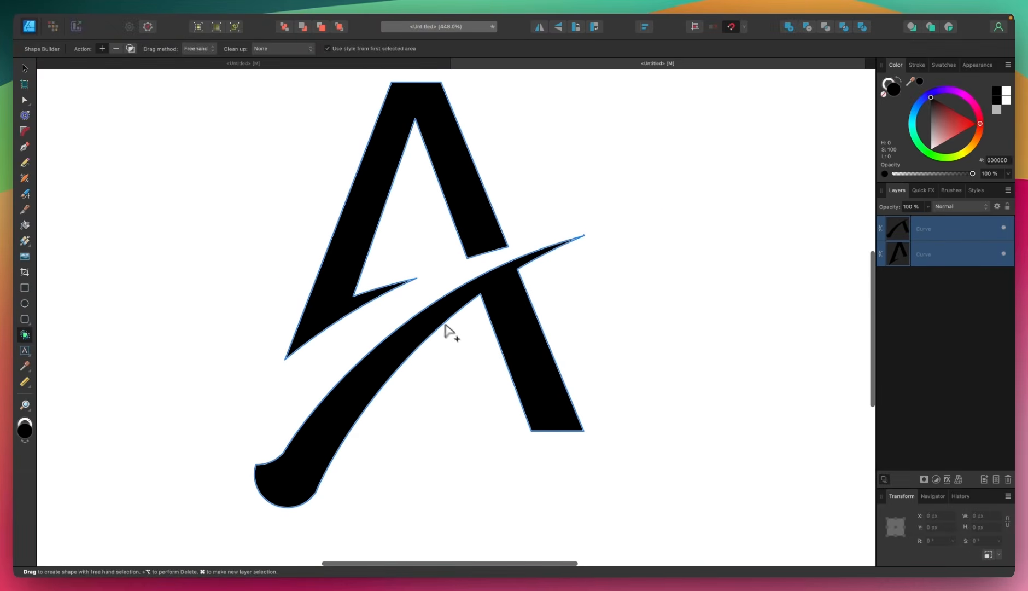
{"action": "left_click", "coordinate": [25, 69]}
{"action": "left_click", "coordinate": [137, 282]}
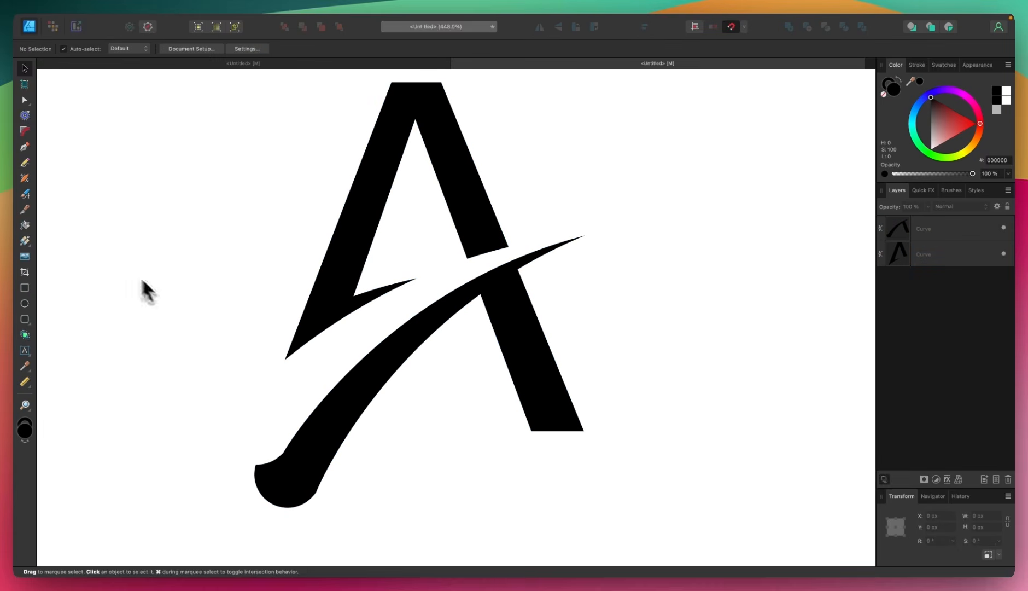
Step: Draw a rectangle about 299 × 128 px over the swoosh's rounded end, its top edge level with the right leg's base
{"action": "scroll", "coordinate": [629, 470], "scroll_direction": "down", "scroll_amount": 2}
{"action": "scroll", "coordinate": [564, 432], "scroll_direction": "up", "scroll_amount": 2}
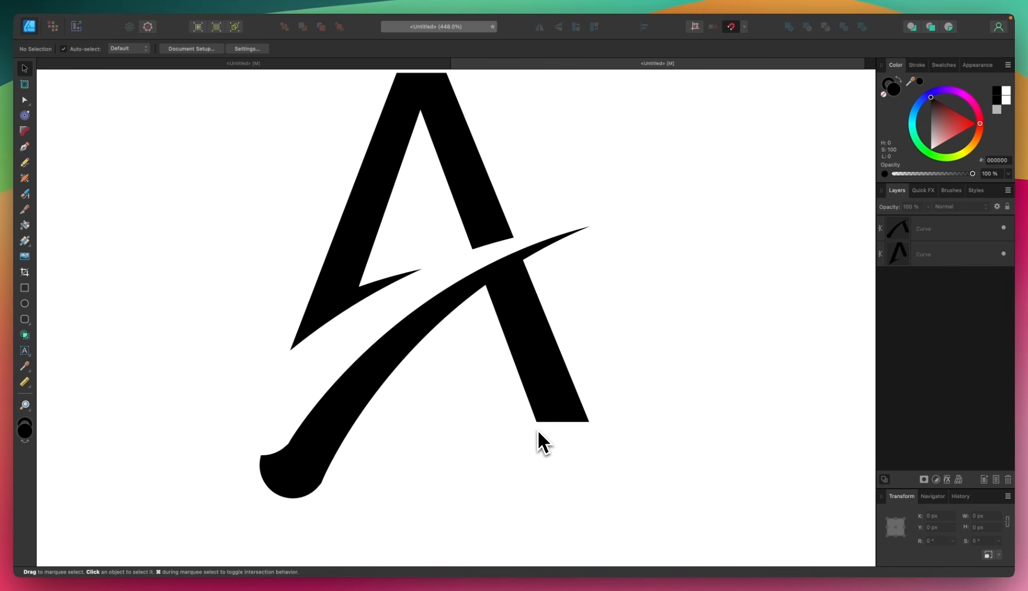
{"action": "scroll", "coordinate": [484, 460], "scroll_direction": "down", "scroll_amount": 3}
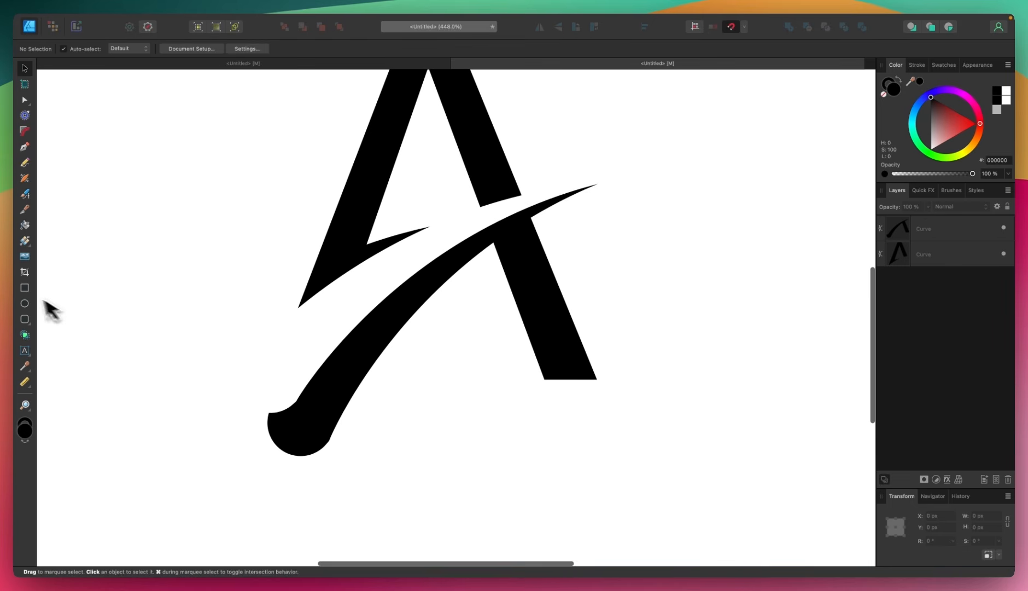
{"action": "left_click", "coordinate": [25, 288]}
{"action": "scroll", "coordinate": [174, 361], "scroll_direction": "down", "scroll_amount": 2}
{"action": "scroll", "coordinate": [174, 360], "scroll_direction": "left", "scroll_amount": 1}
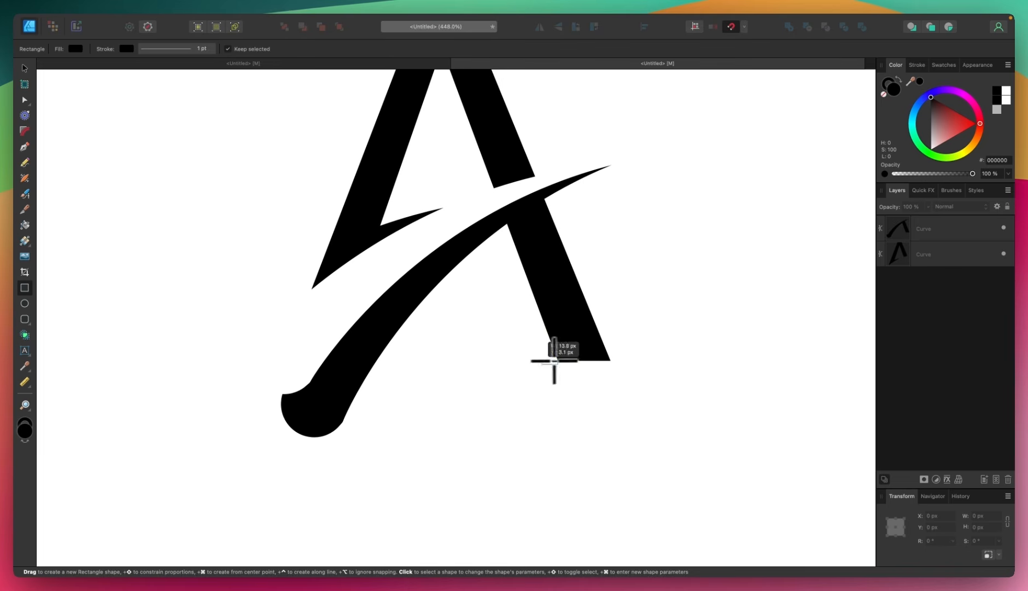
{"action": "left_click_drag", "start_coordinate": [555, 361], "coordinate": [209, 510]}
Step: Subtract the rectangle from the swoosh-and-leg shape to give it a flat base, and deselect the result
{"action": "left_click", "coordinate": [25, 67]}
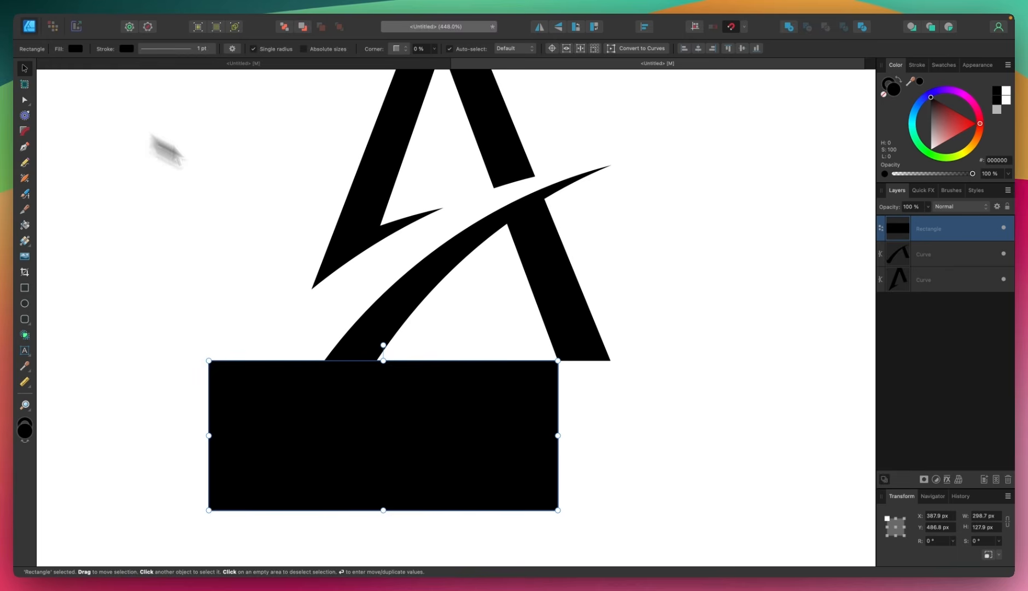
{"action": "left_click", "coordinate": [435, 275], "text": "shift"}
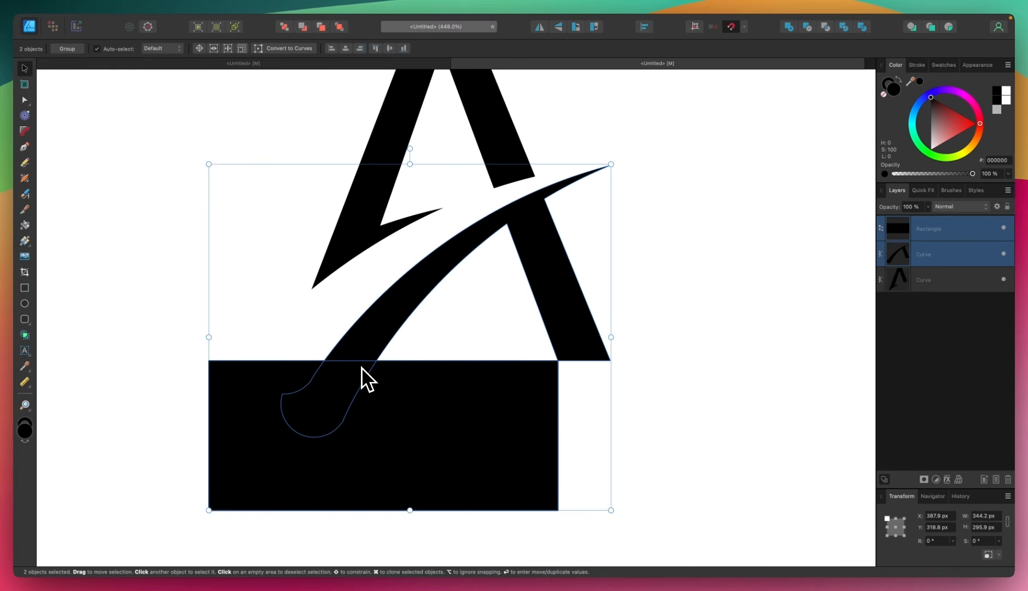
{"action": "left_click", "coordinate": [808, 28]}
{"action": "scroll", "coordinate": [542, 331], "scroll_direction": "down", "scroll_amount": 2}
{"action": "scroll", "coordinate": [648, 322], "scroll_direction": "up", "scroll_amount": 2}
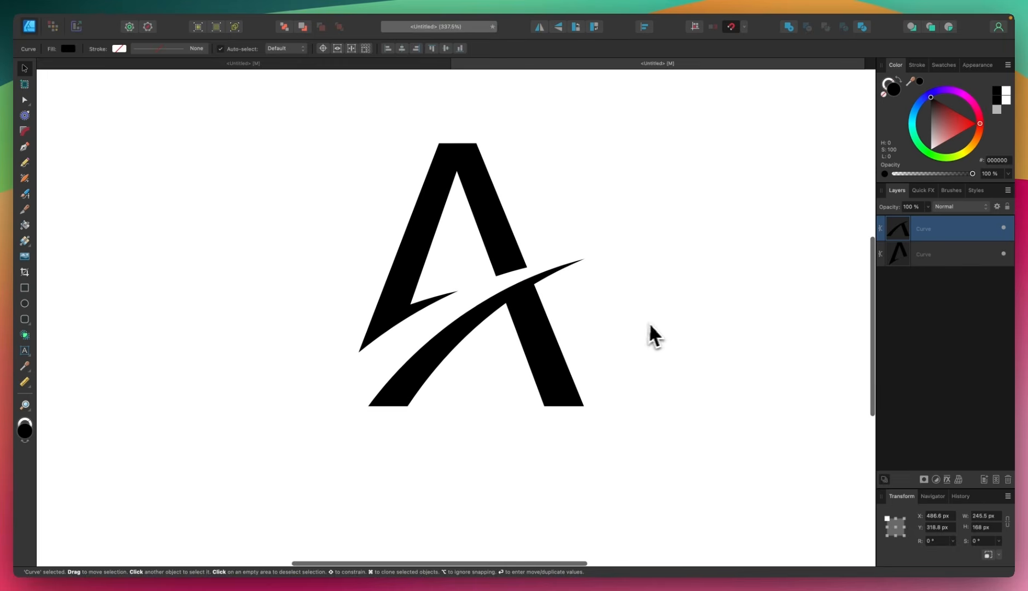
{"action": "left_click", "coordinate": [651, 330]}
Step: Adjust the fill colour of the logo's lower swoosh-and-leg piece
{"action": "scroll", "coordinate": [510, 298], "scroll_direction": "up", "scroll_amount": 1}
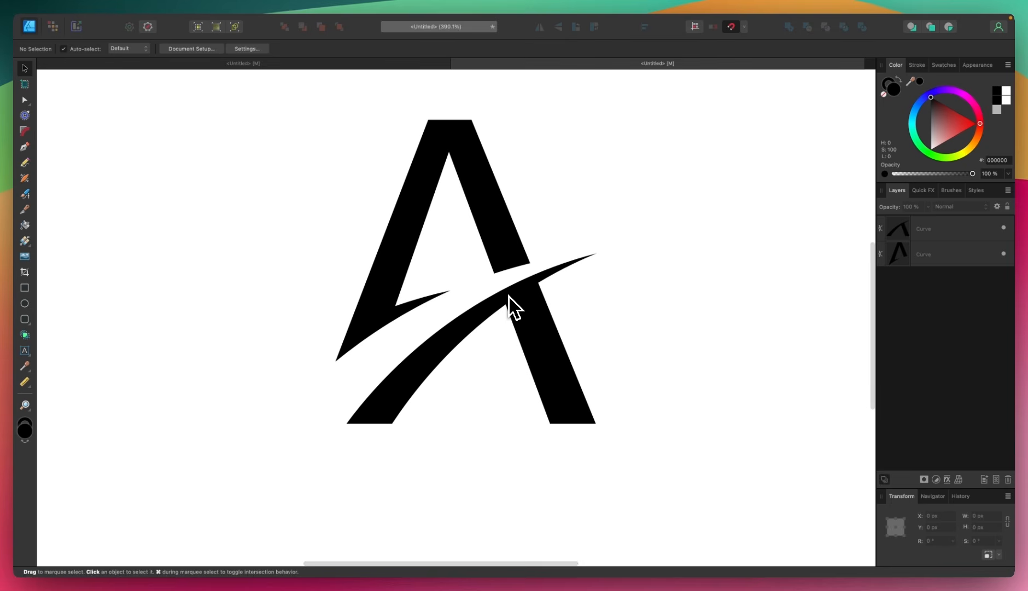
{"action": "scroll", "coordinate": [508, 300], "scroll_direction": "up", "scroll_amount": 2}
{"action": "scroll", "coordinate": [508, 299], "scroll_direction": "right", "scroll_amount": 2}
{"action": "left_click", "coordinate": [507, 303]}
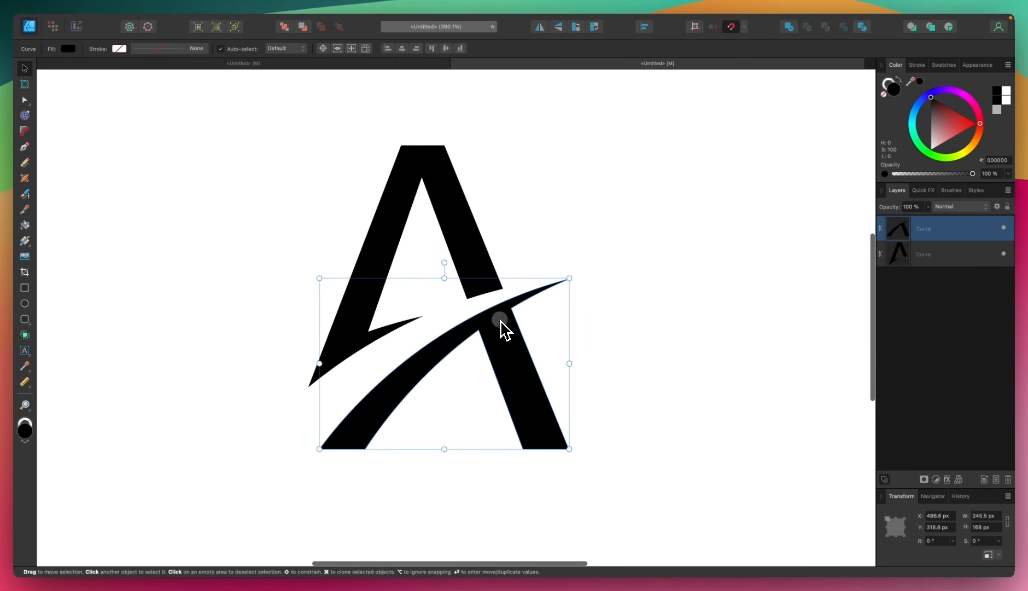
{"action": "left_click", "coordinate": [455, 218]}
{"action": "left_click", "coordinate": [504, 335]}
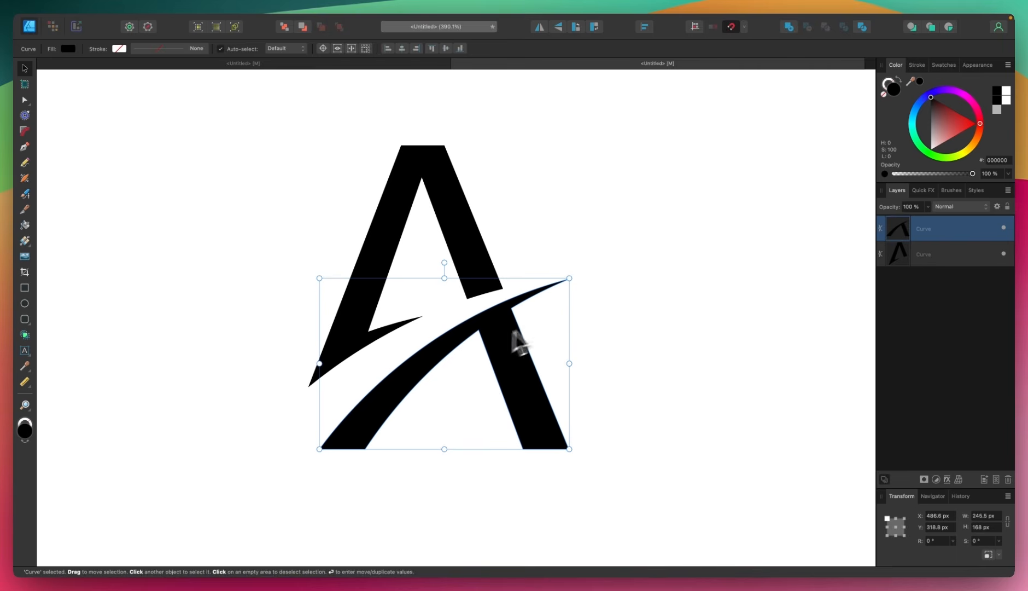
{"action": "left_click_drag", "start_coordinate": [971, 111], "coordinate": [924, 130]}
{"action": "left_click", "coordinate": [454, 199]}
{"action": "left_click", "coordinate": [776, 158]}
{"action": "scroll", "coordinate": [778, 160], "scroll_direction": "down", "scroll_amount": 2}
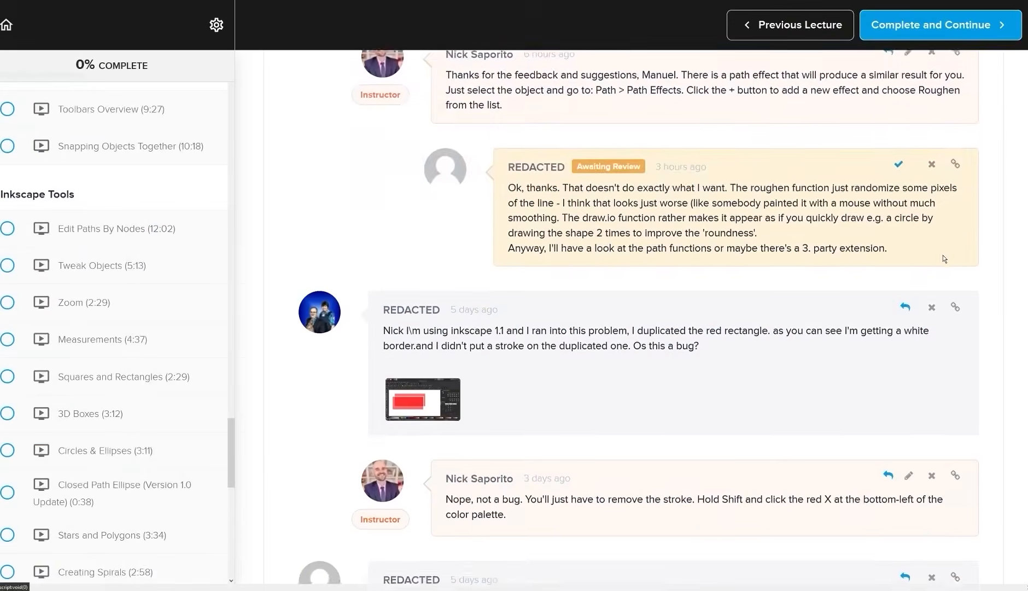
{"action": "scroll", "coordinate": [943, 255], "scroll_direction": "down", "scroll_amount": 4}
{"action": "scroll", "coordinate": [969, 251], "scroll_direction": "down", "scroll_amount": 9}
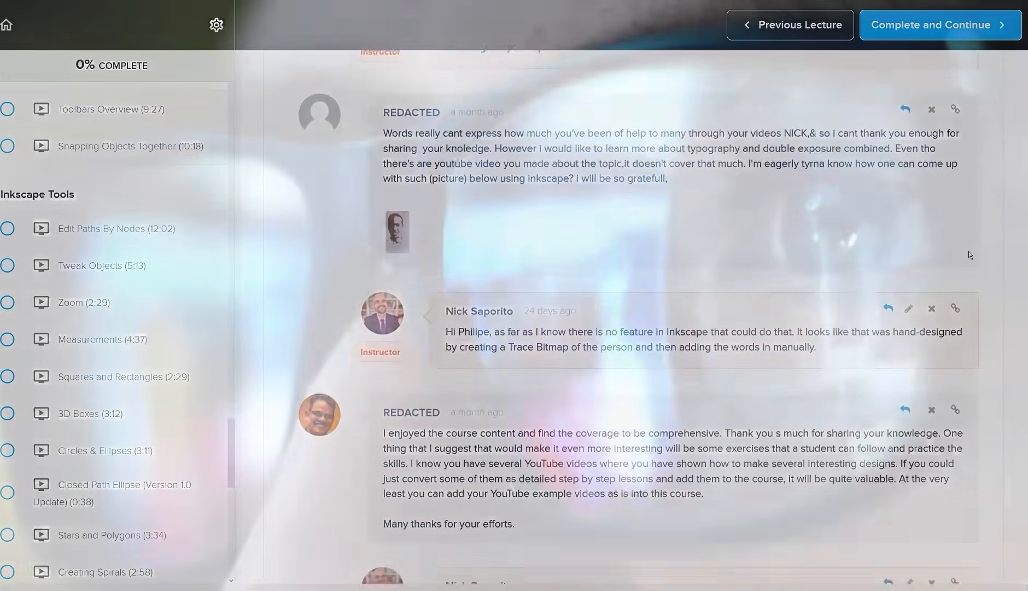
{"action": "scroll", "coordinate": [969, 254], "scroll_direction": "down", "scroll_amount": 3}
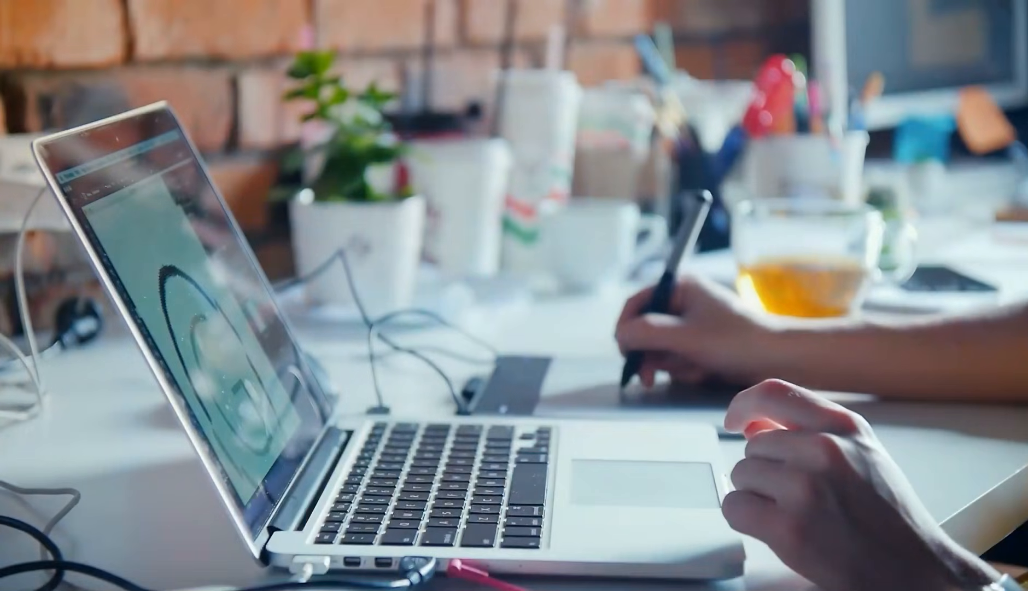
{"action": "scroll", "coordinate": [970, 232], "scroll_direction": "down", "scroll_amount": 3}
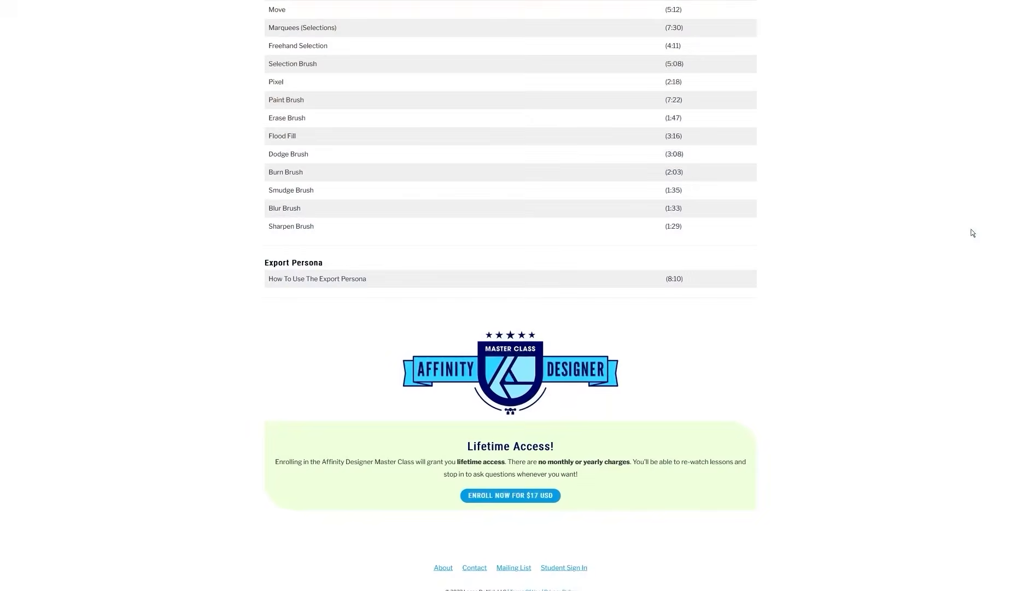